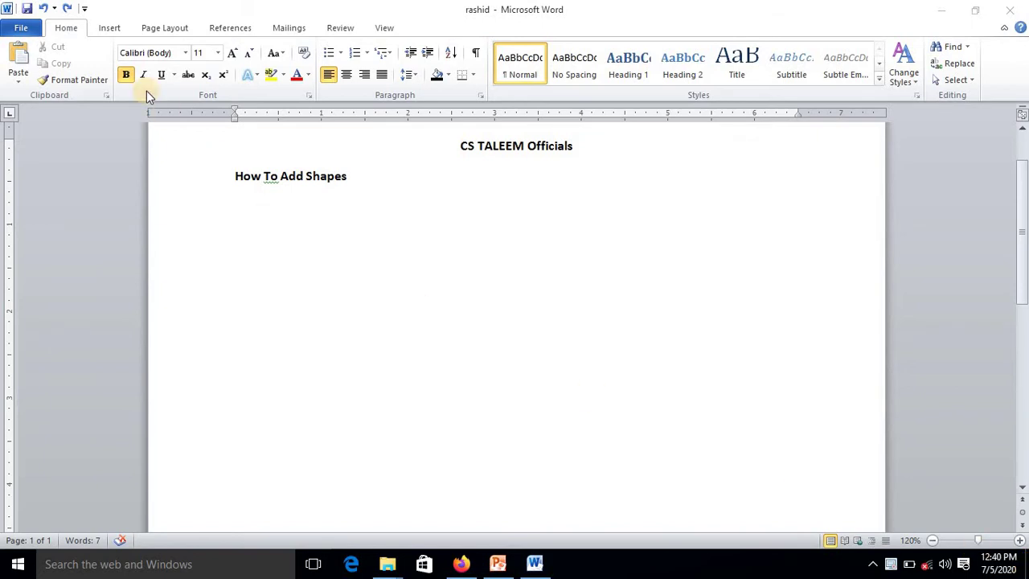
Draw a horizontal scroll shape about 6" wide and 2.52" high below the heading and apply the Colored Outline - Black, Dark 1 style.
left_click(111, 34)
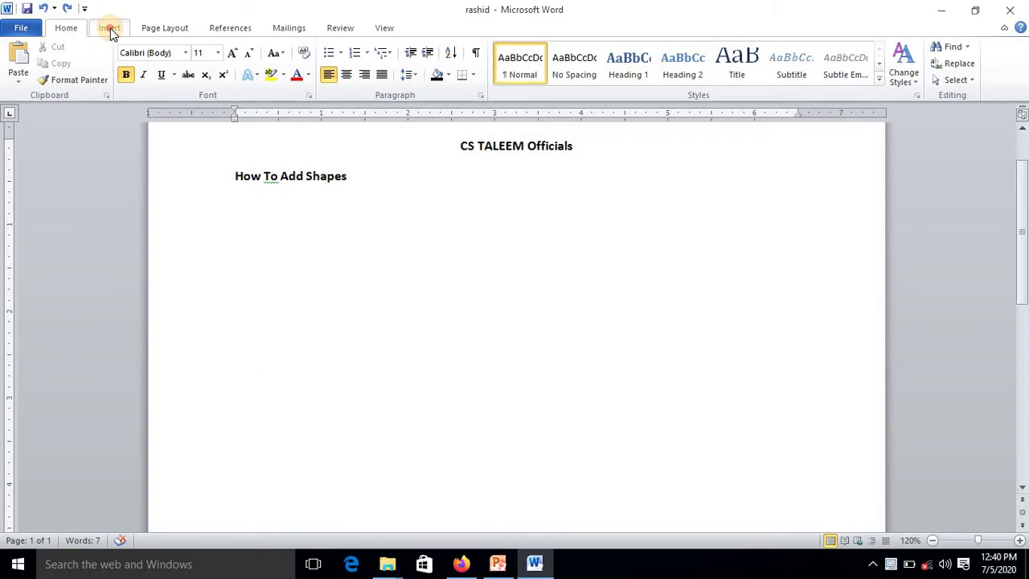
left_click(110, 32)
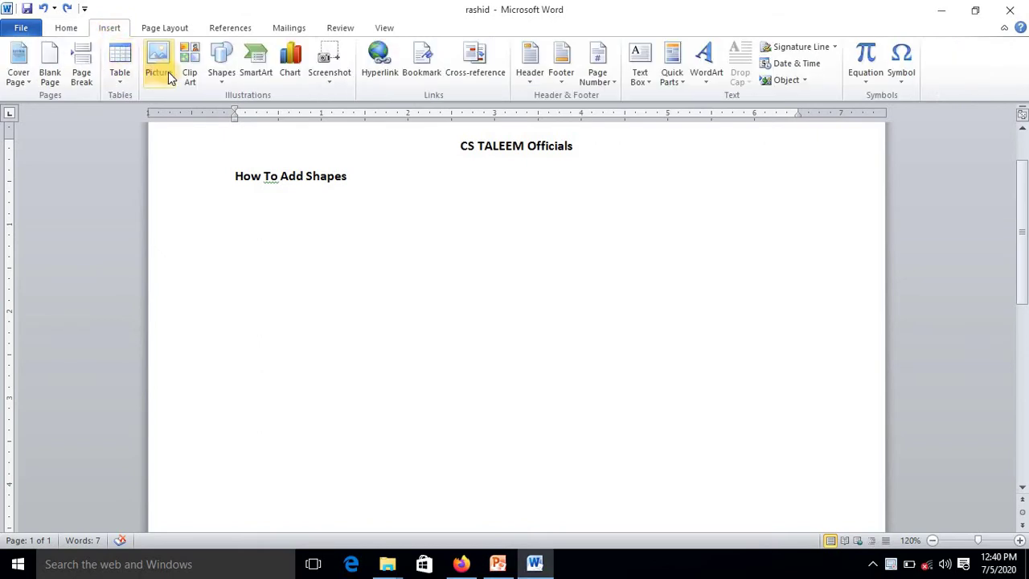
left_click(225, 81)
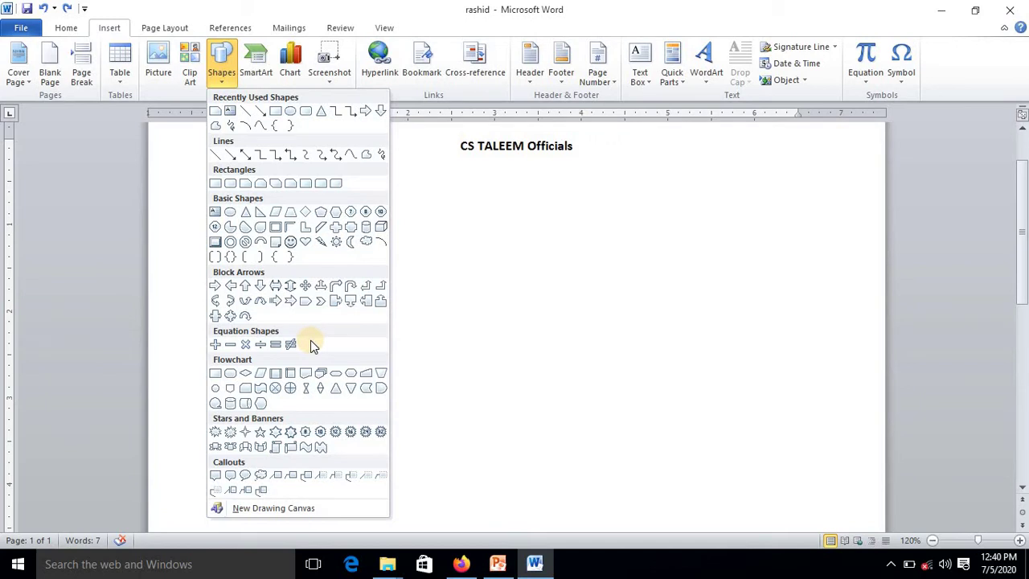
left_click(291, 448)
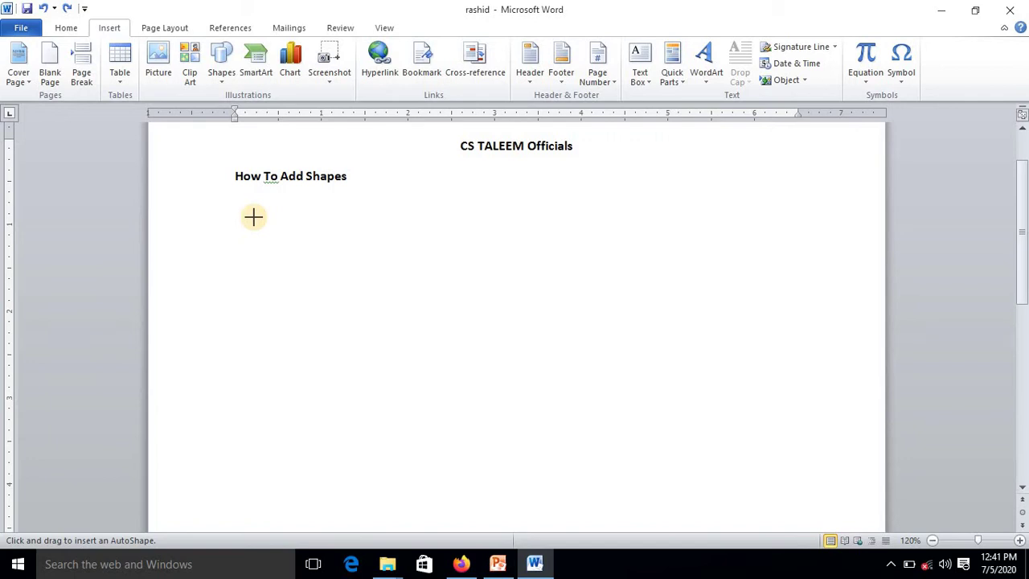
left_click_drag(253, 217, 253, 217)
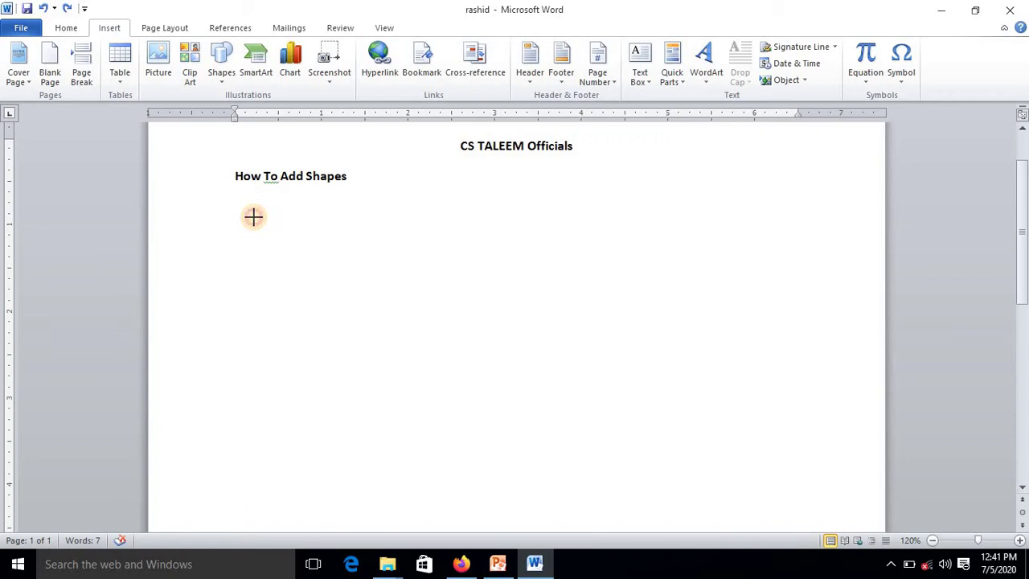
mouse_move(254, 216)
left_mouse_down()
mouse_move(666, 284)
mouse_move(684, 365)
mouse_move(717, 381)
mouse_move(753, 423)
mouse_move(759, 461)
mouse_move(773, 435)
left_mouse_up()
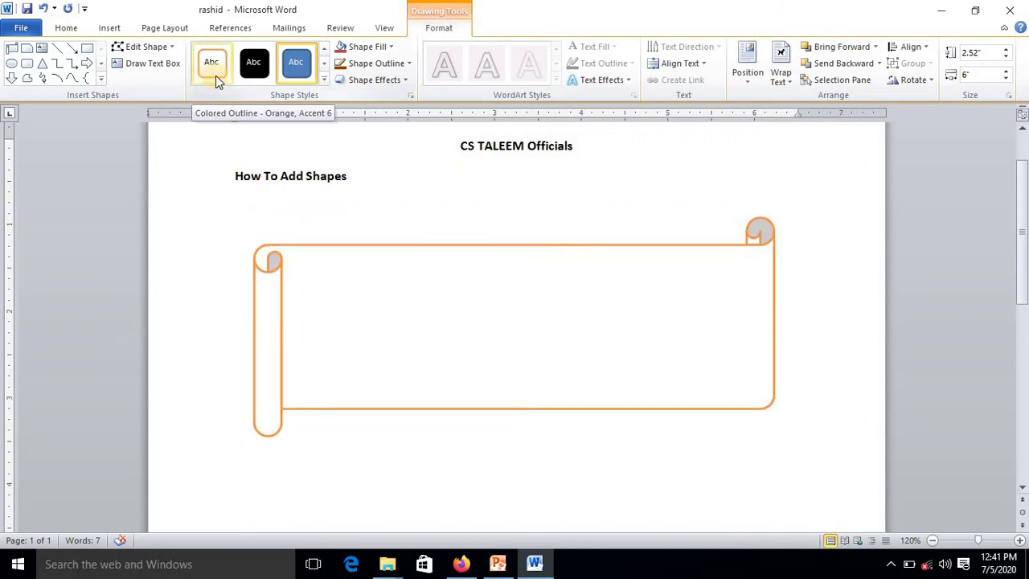
left_click(325, 81)
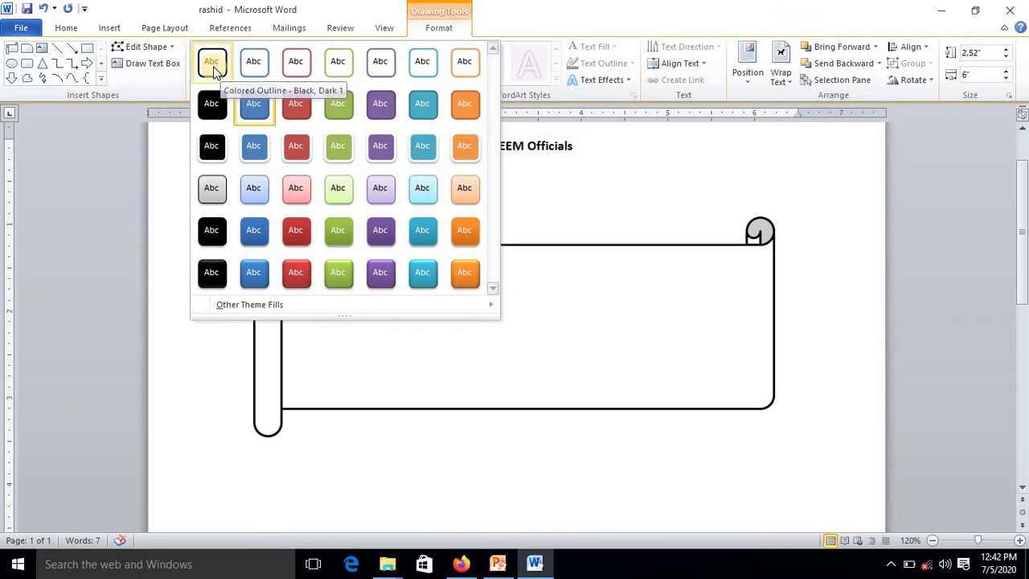
left_click(213, 66)
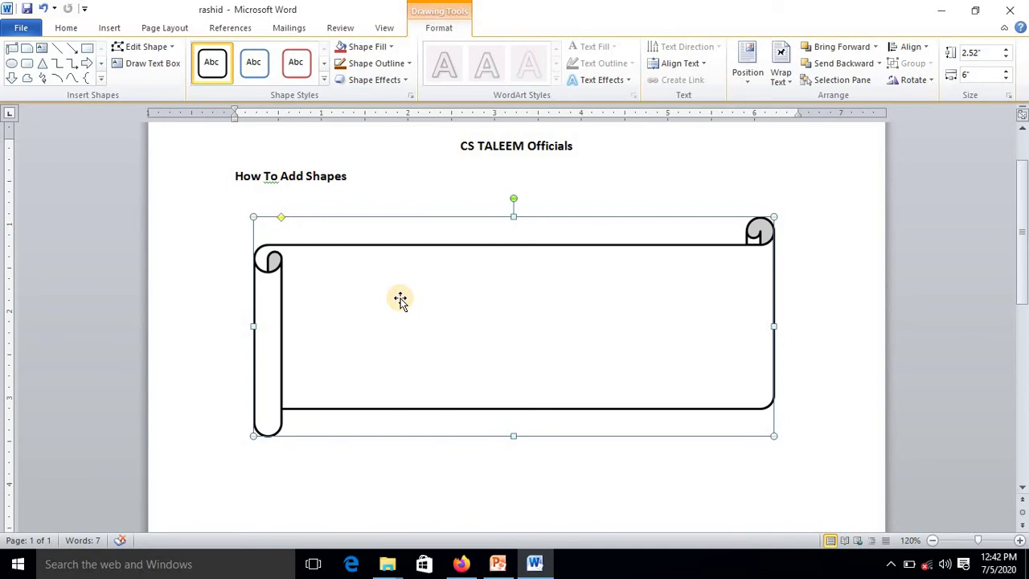
Add text inside the scroll shape reading "CS TALEEM BY" followed by the author's full name in capitals.
right_click(401, 302)
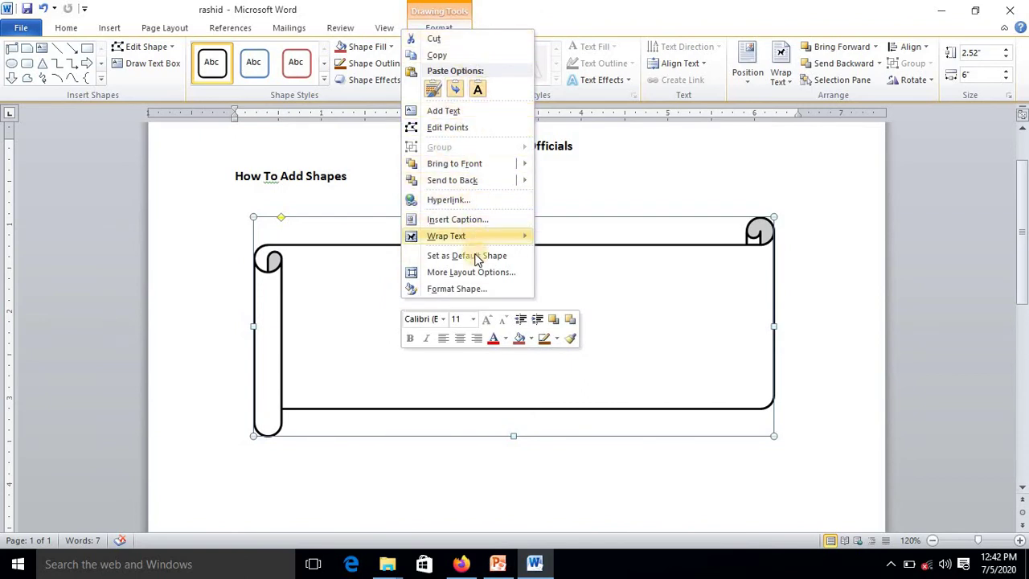
left_click(454, 112)
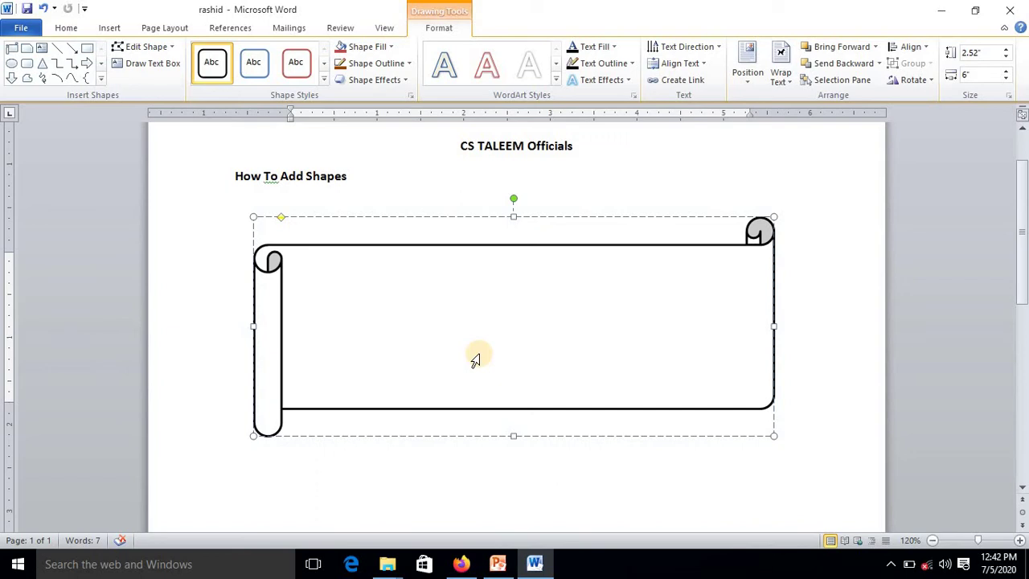
type("CS TALEE")
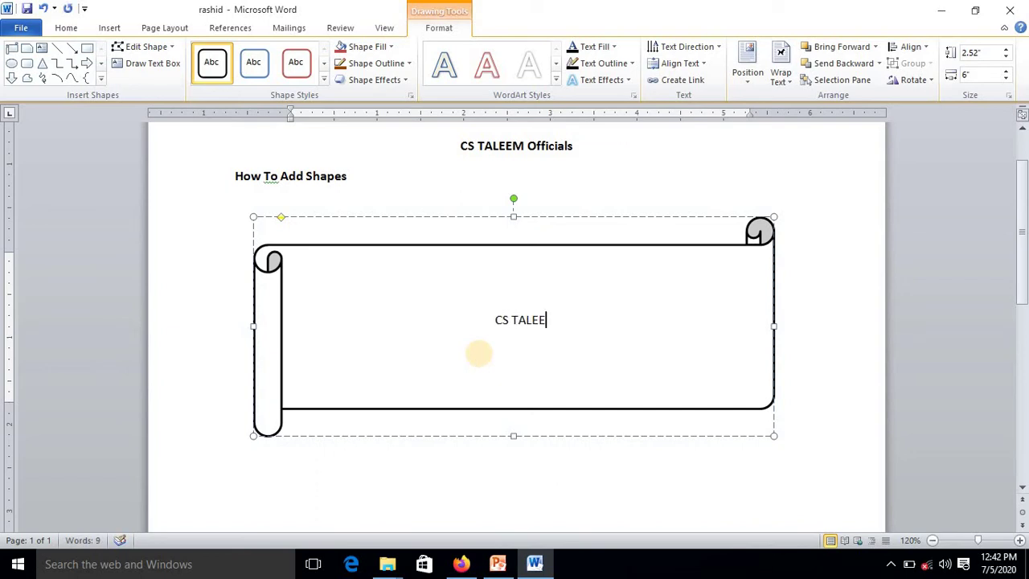
type("M BY RA")
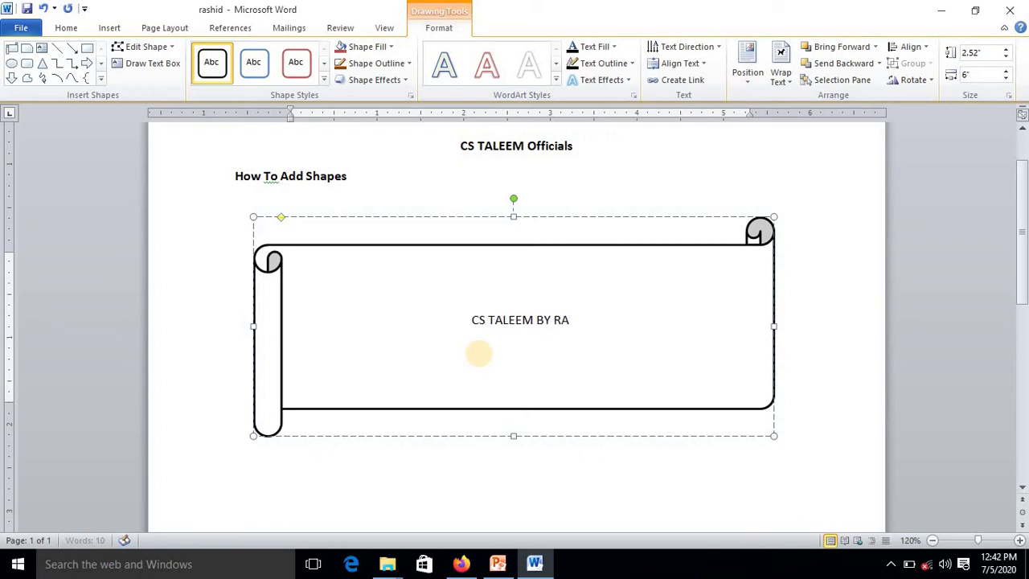
type("SHID K")
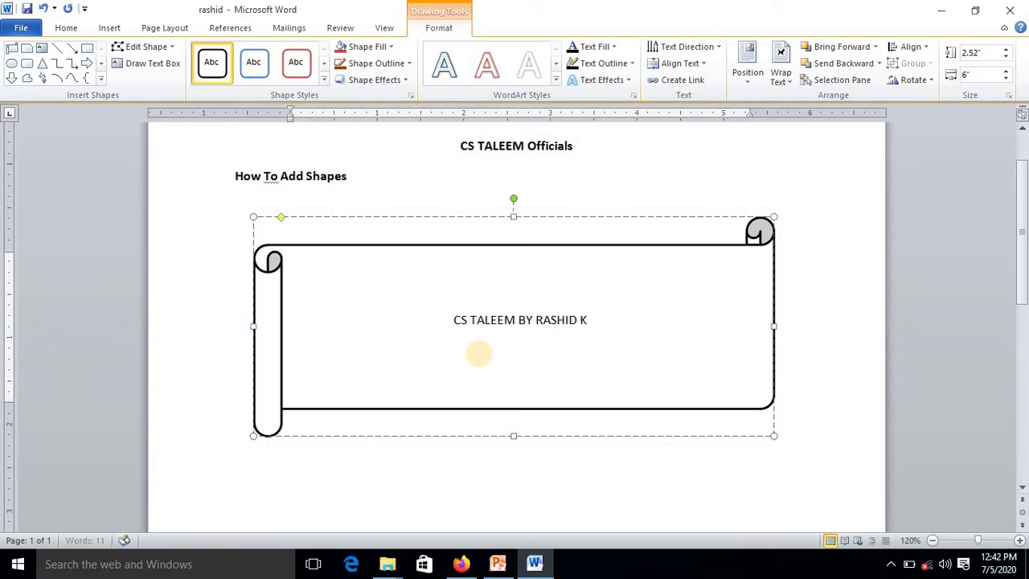
type("HAN")
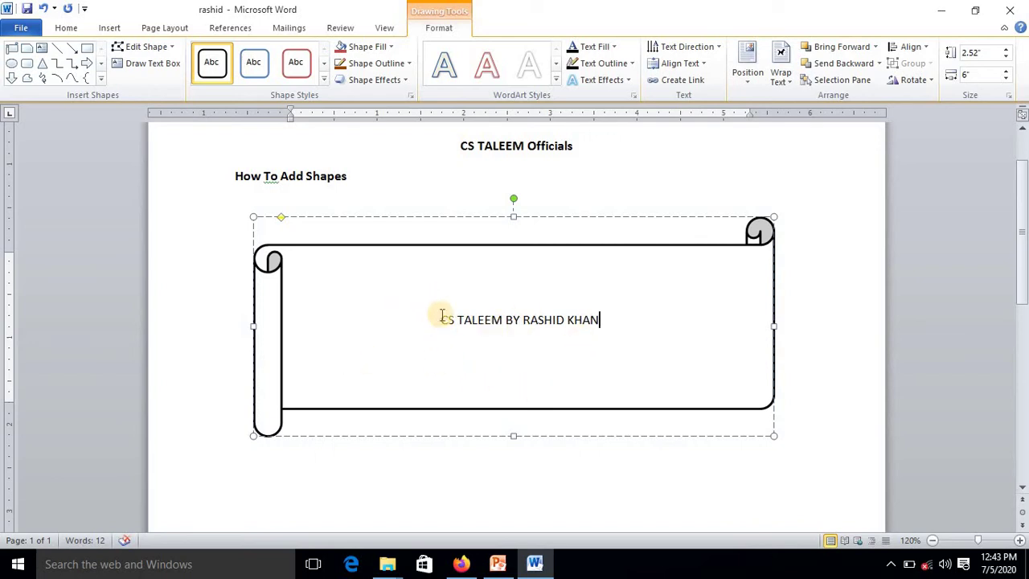
Enlarge the scroll's text to 18 pt and make it bold.
left_click_drag(441, 320, 608, 325)
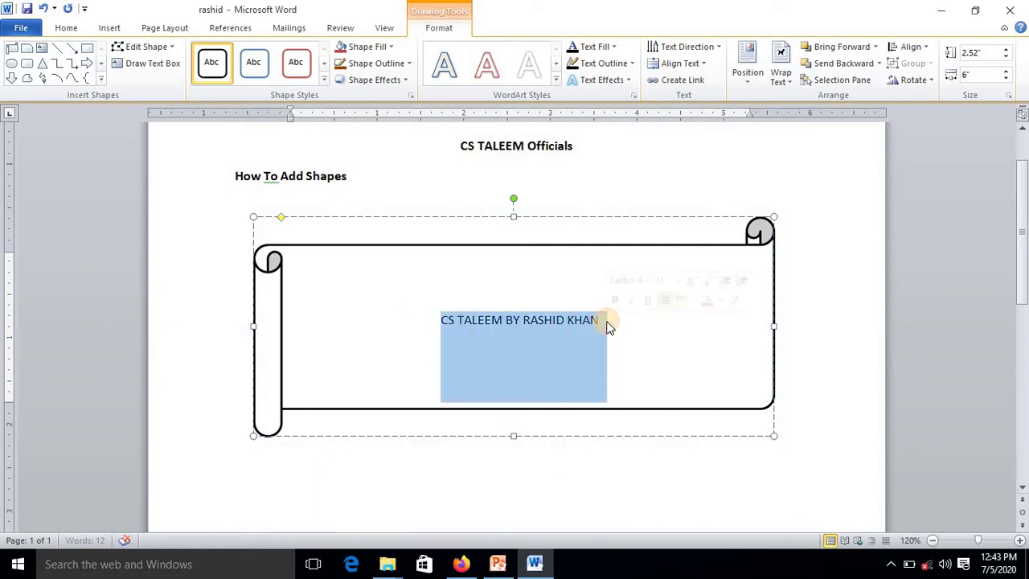
left_click(63, 28)
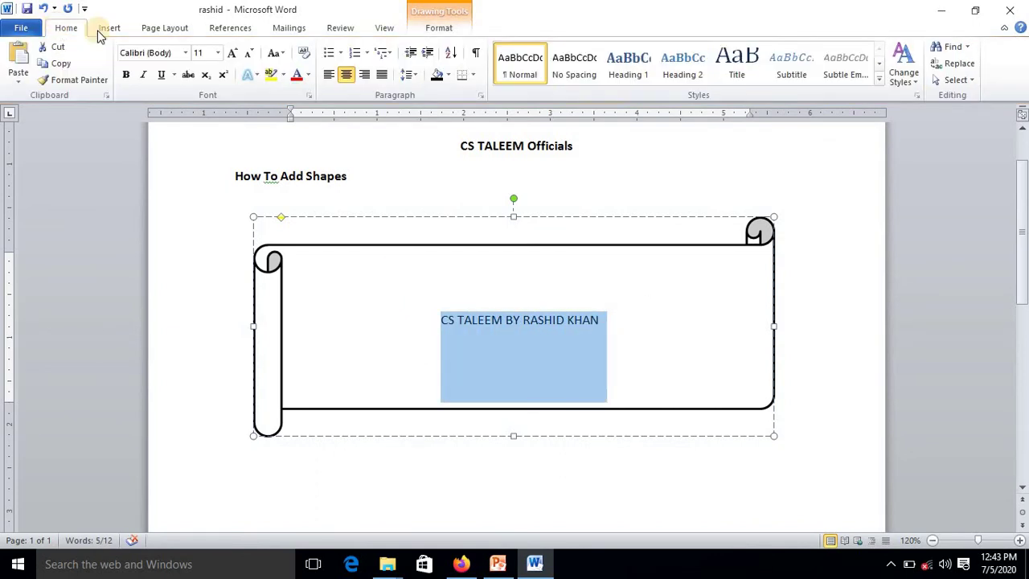
left_click(230, 55)
left_click(230, 56)
left_click(231, 56)
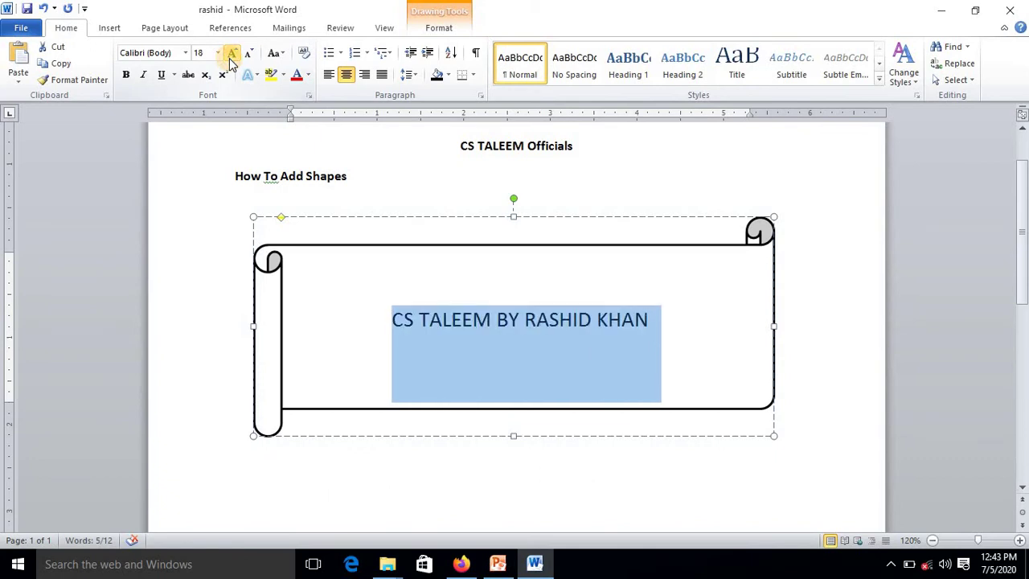
left_click(125, 77)
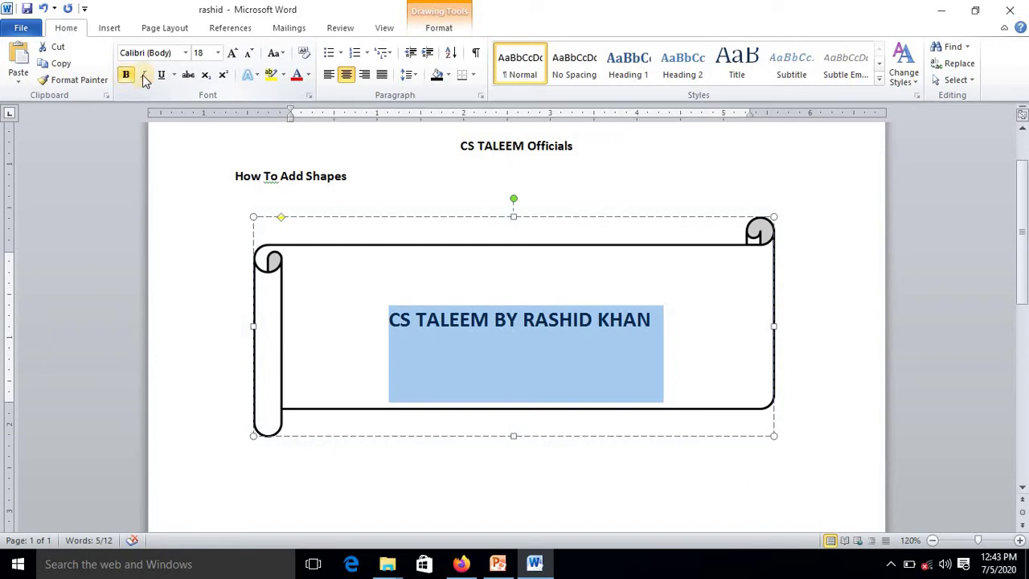
Try left, right and justified alignment on the scroll's text, ending with it centered again.
left_click(328, 77)
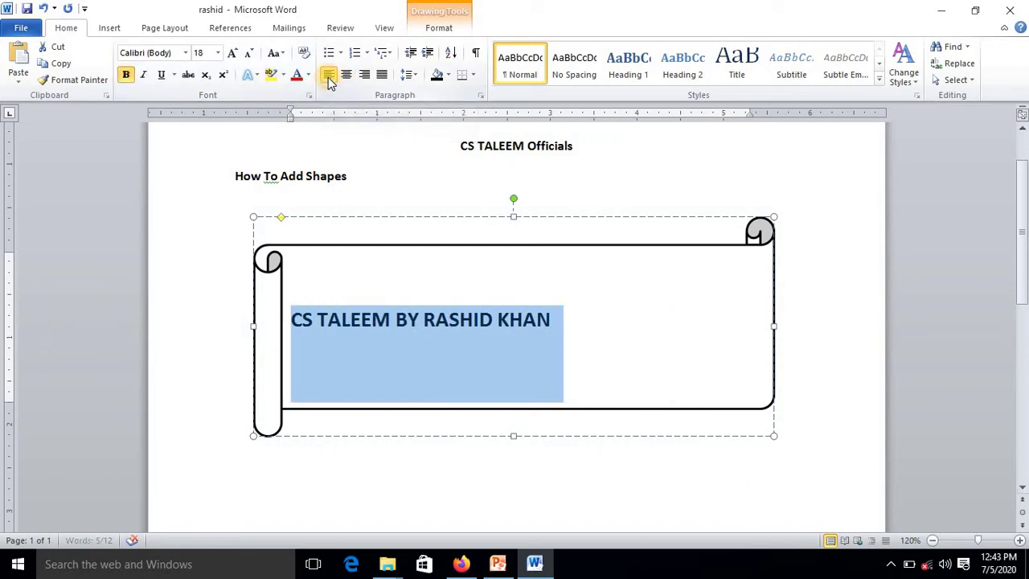
left_click(347, 80)
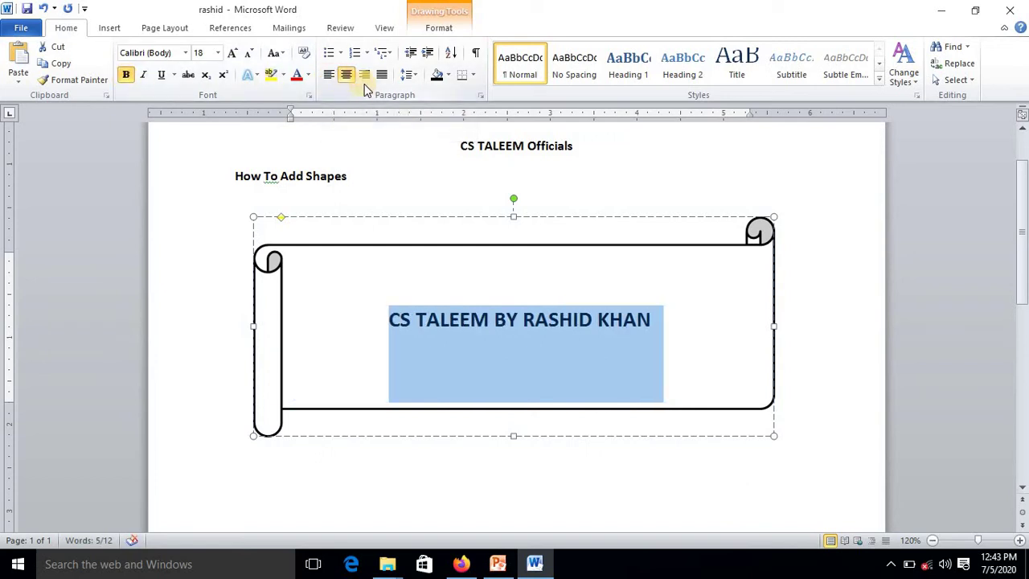
left_click(367, 77)
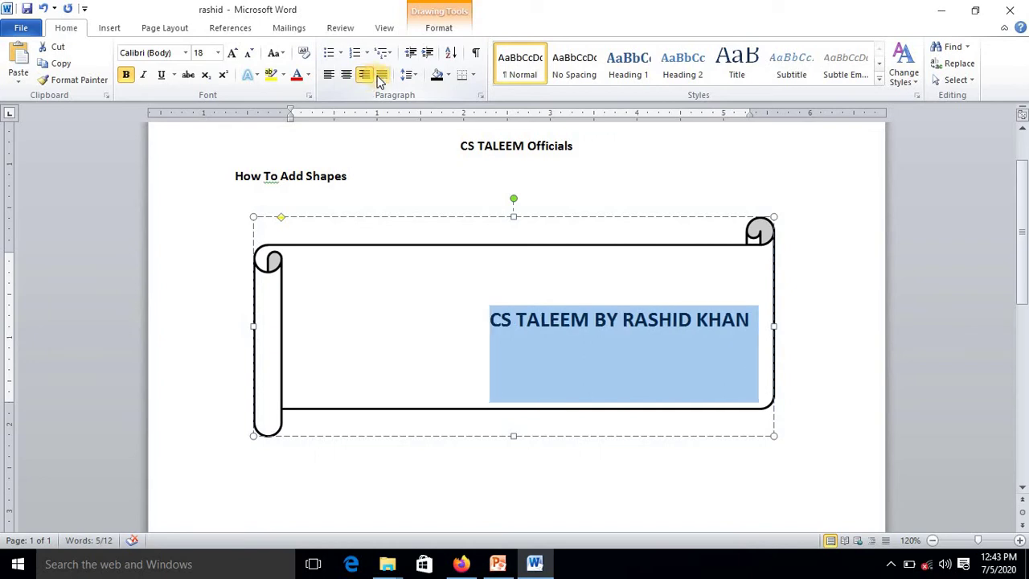
left_click(381, 77)
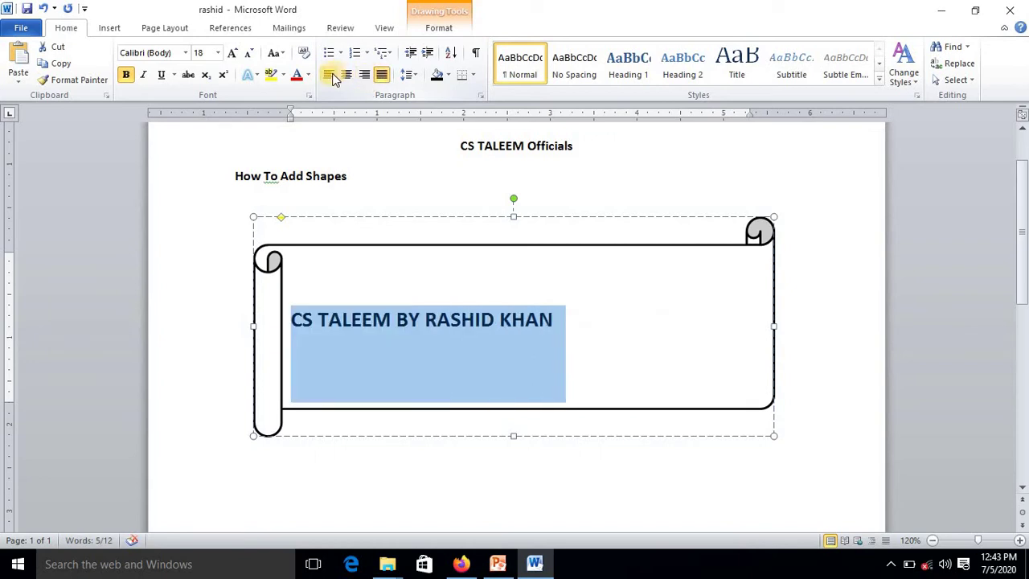
left_click(347, 78)
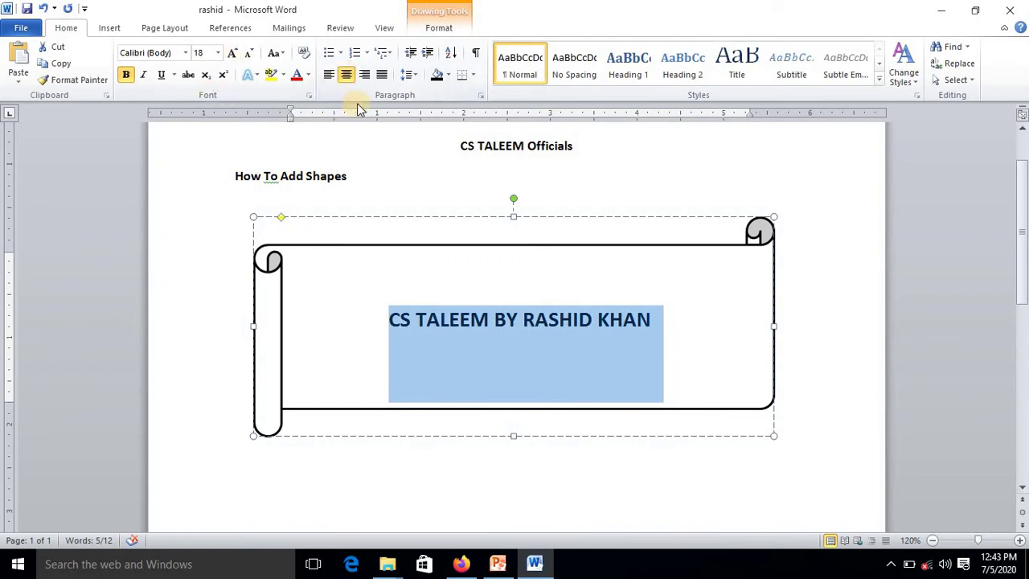
left_click(113, 29)
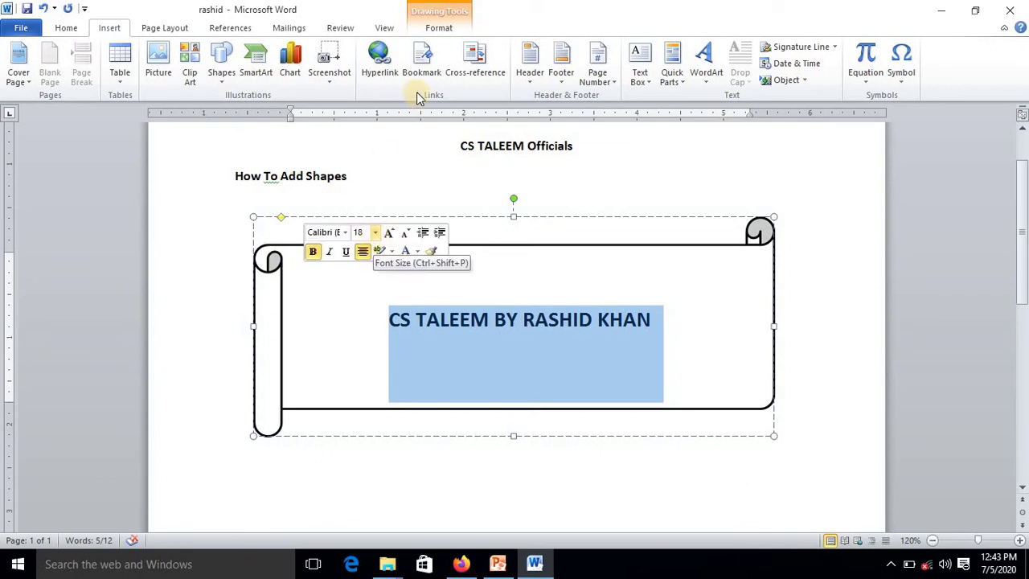
left_click(426, 479)
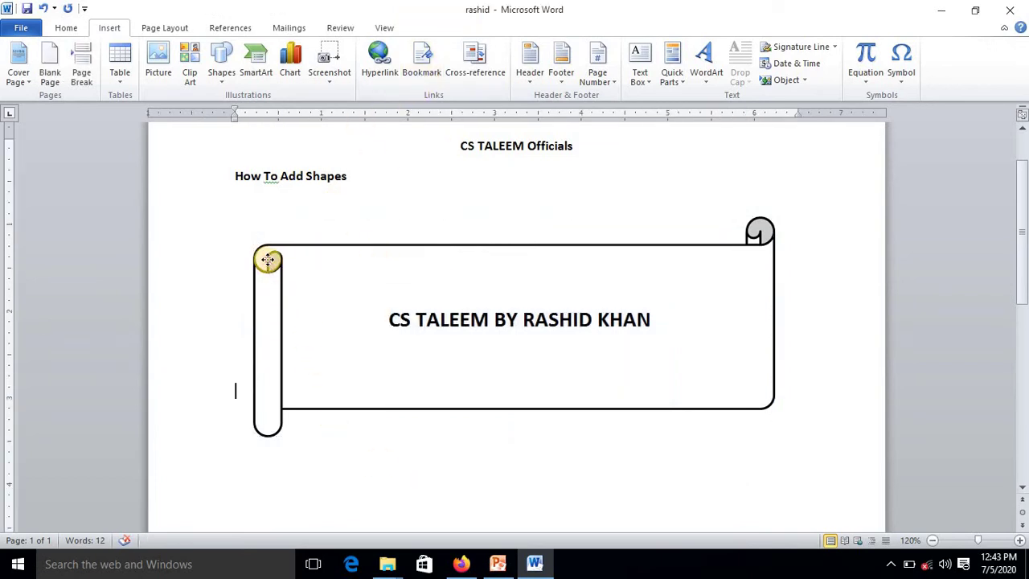
left_click(268, 260)
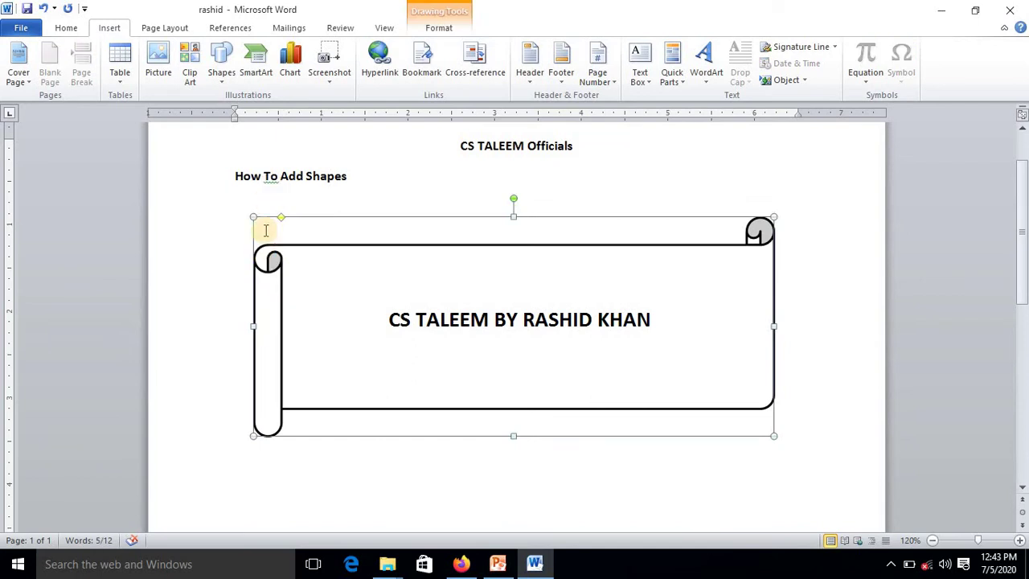
left_click(222, 62)
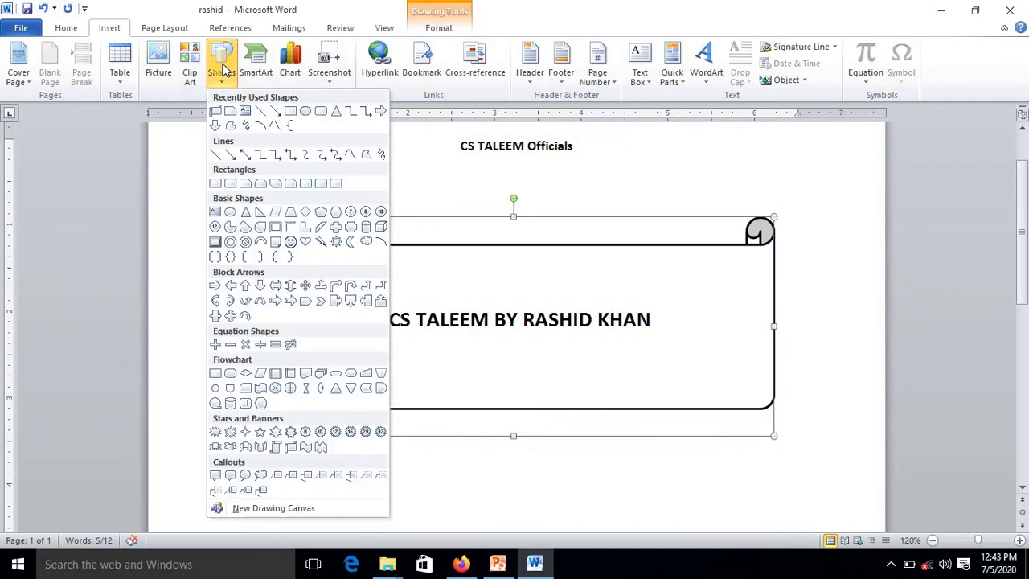
left_click(512, 247)
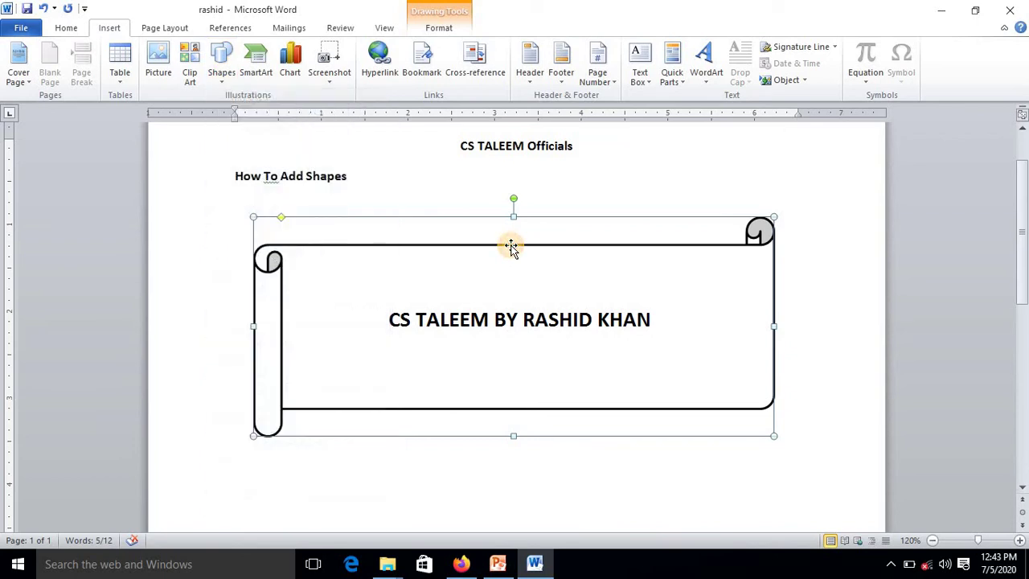
Open the shape fill color choices for the scroll shape.
double_click(511, 247)
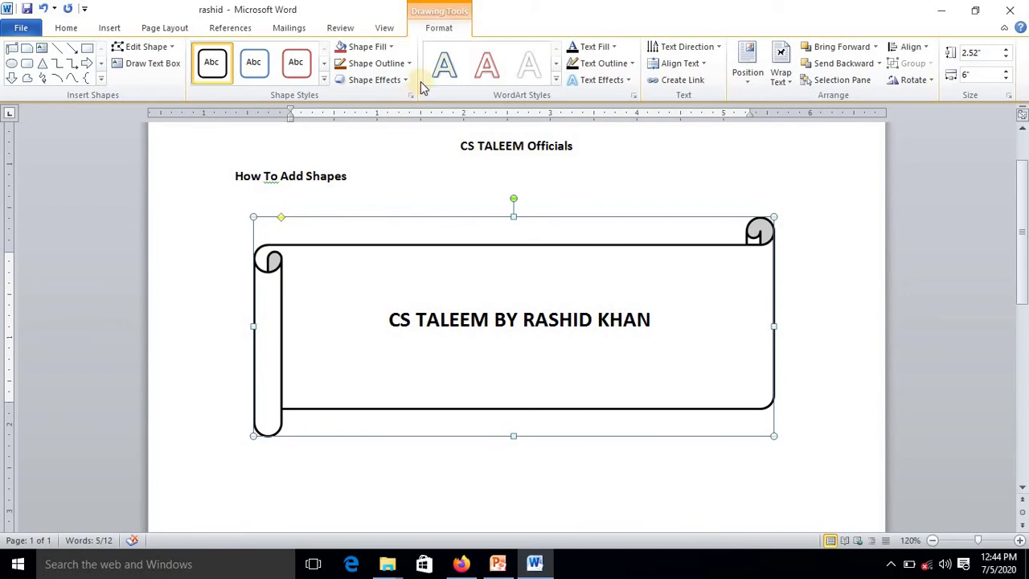
left_click(391, 46)
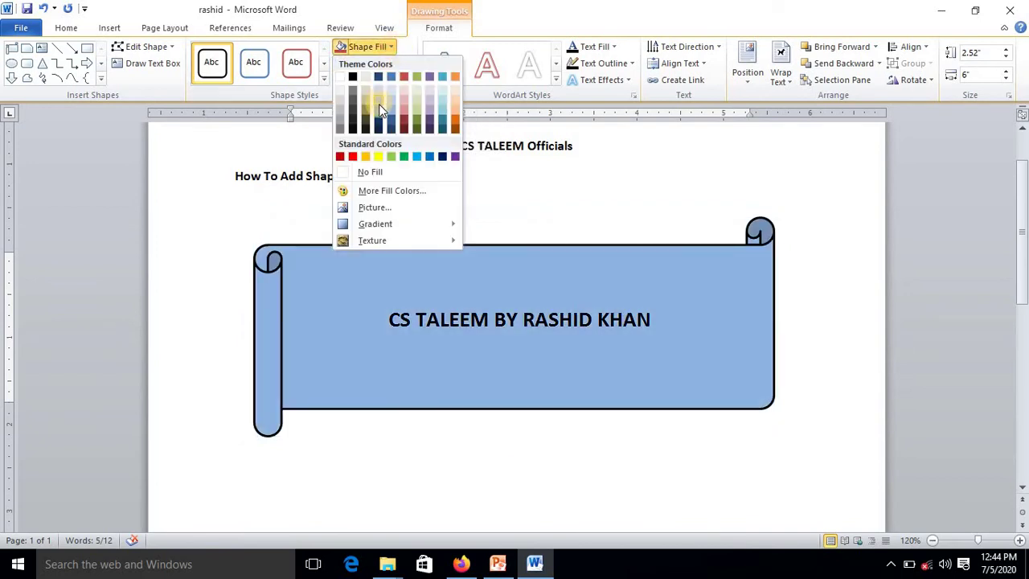
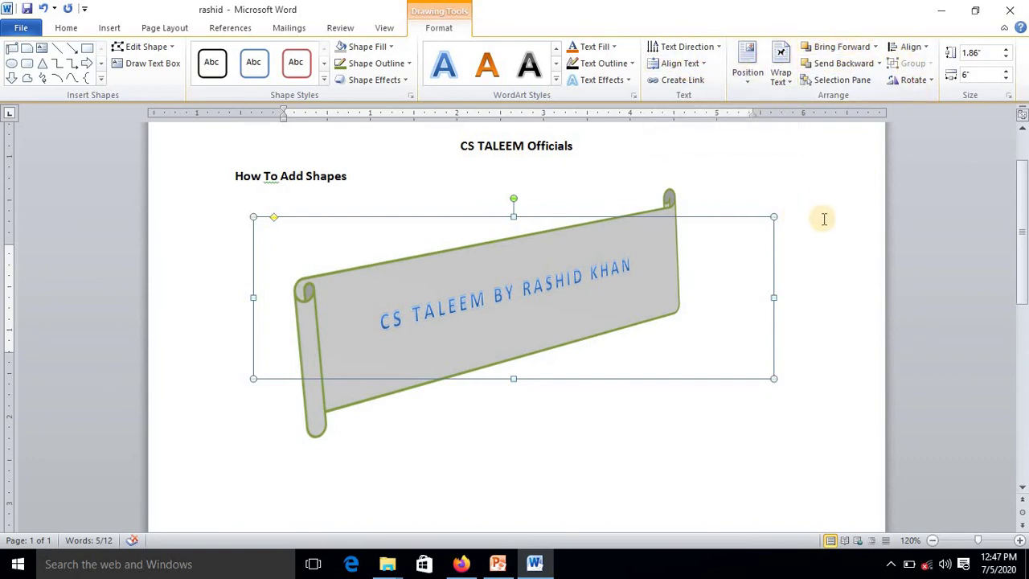
Align the scroll's text to the top of the shape and rotate all of the text 90°.
left_click(705, 64)
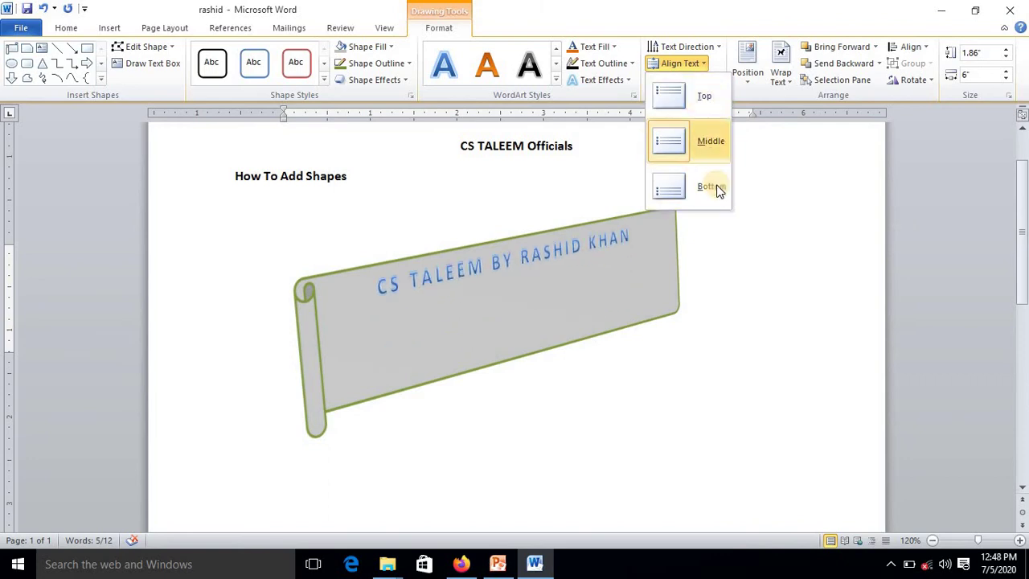
left_click(705, 103)
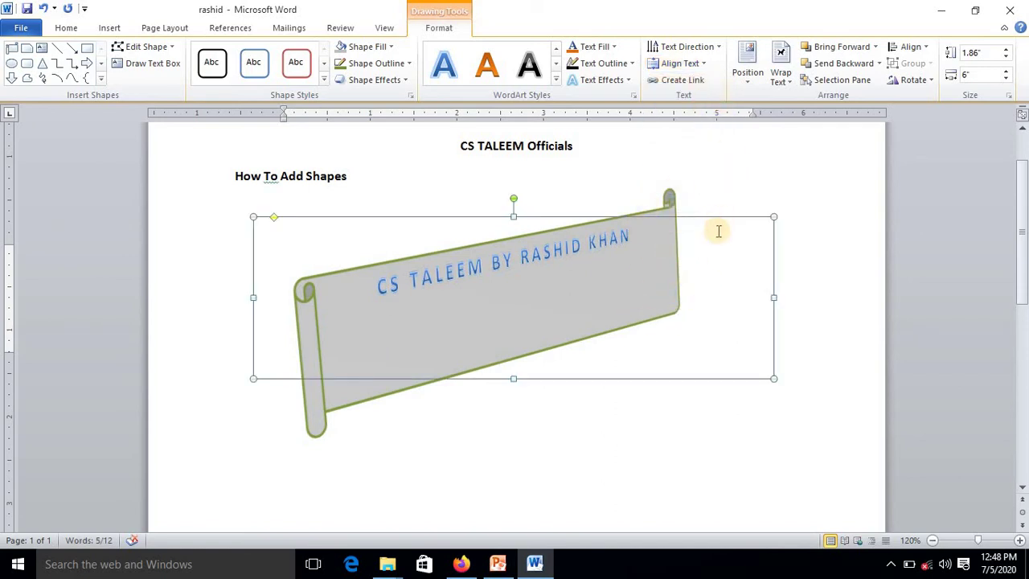
left_click(719, 48)
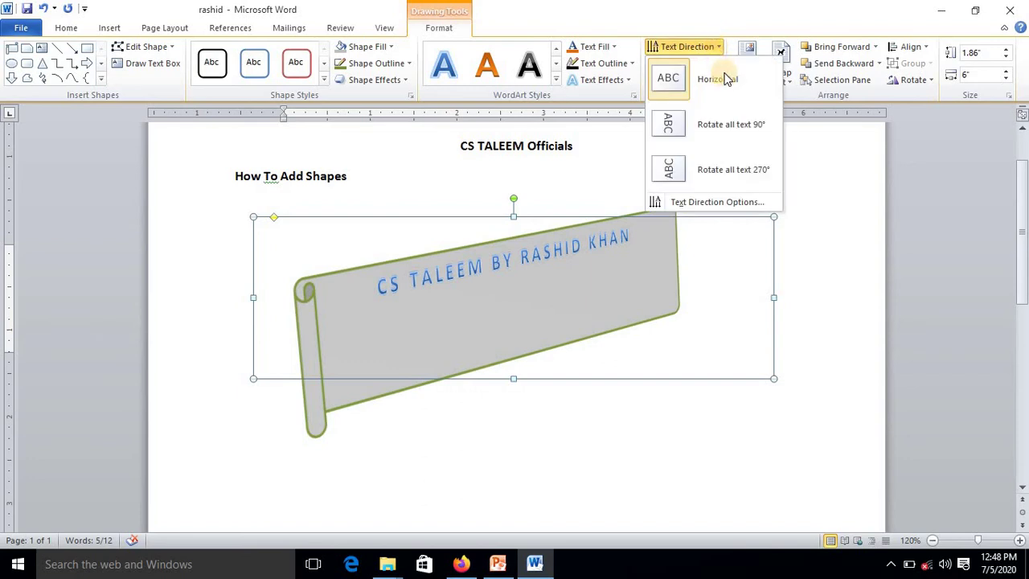
left_click(721, 125)
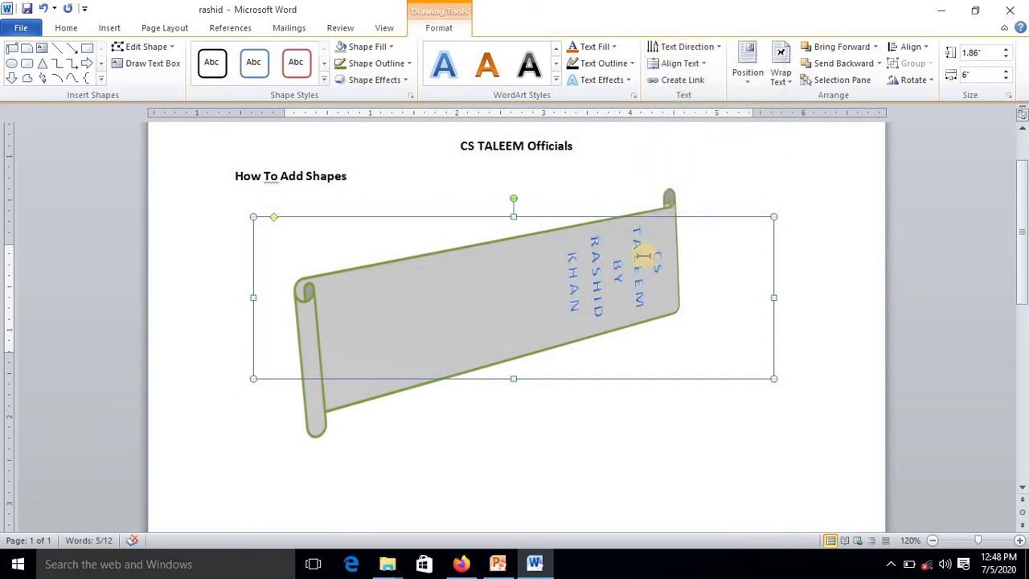
Try rotating all of the scroll's text 270°, then set its text direction back to horizontal.
left_click(716, 49)
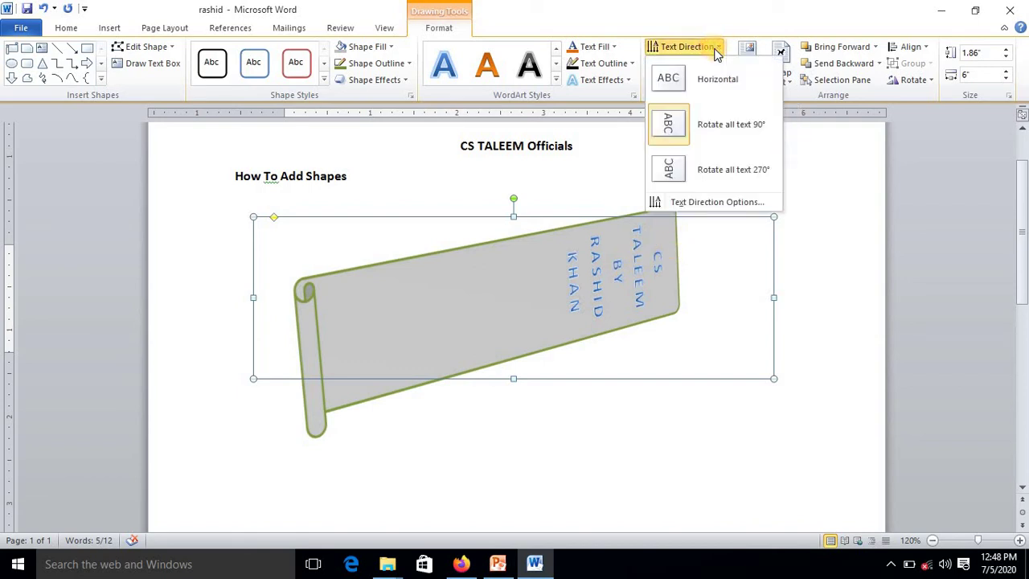
left_click(716, 165)
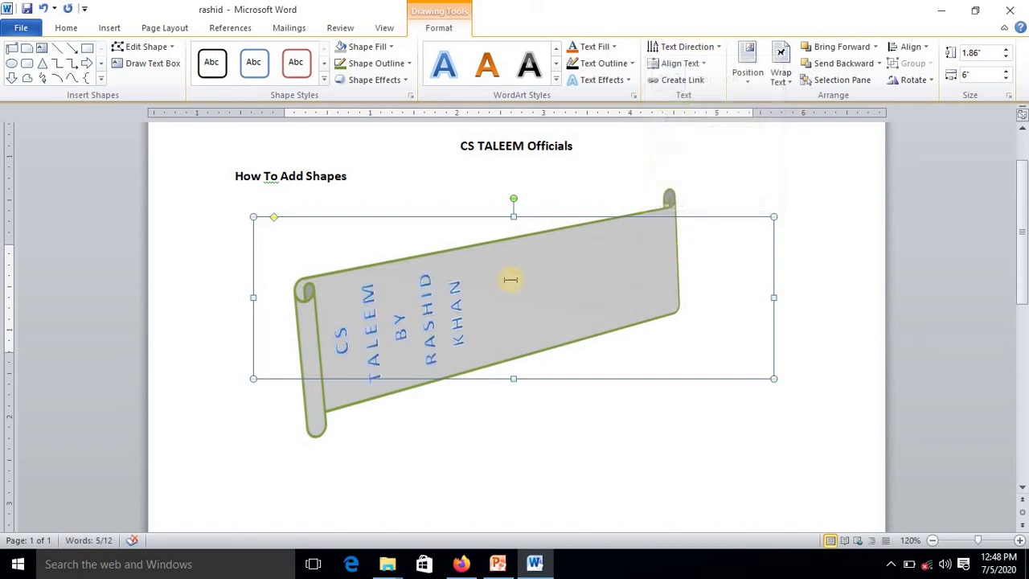
left_click(716, 48)
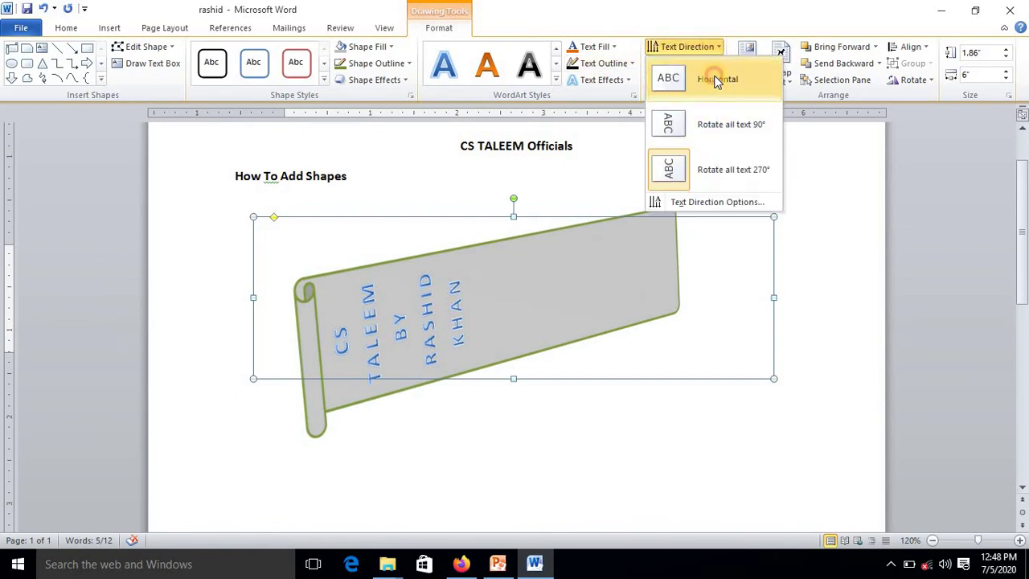
left_click(718, 80)
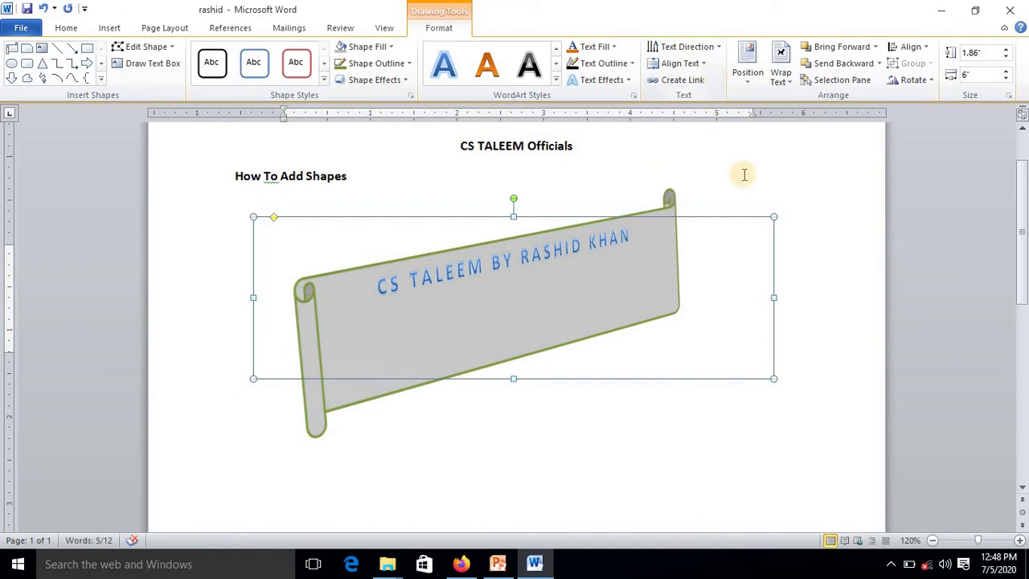
left_click(749, 80)
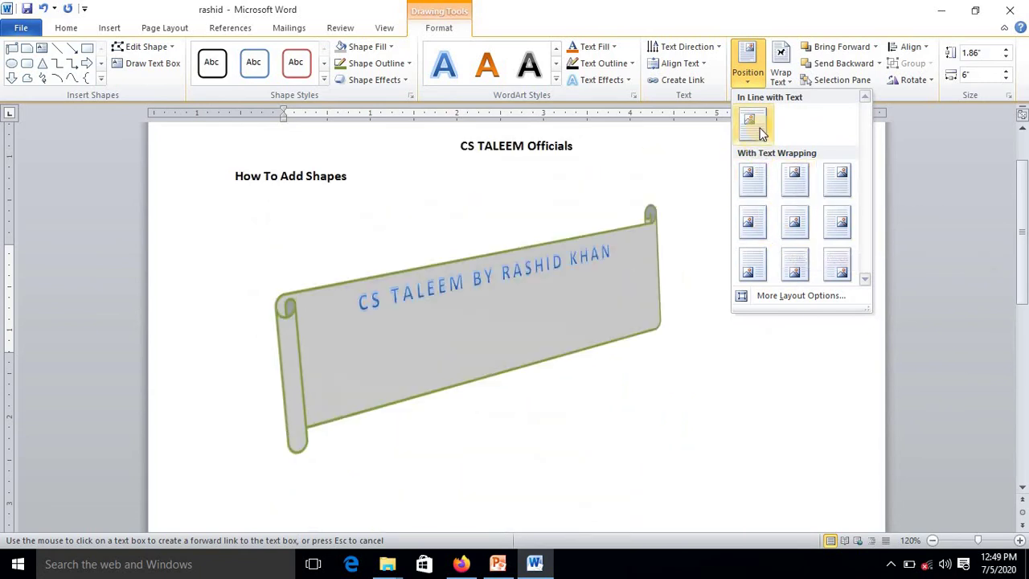
key("Escape")
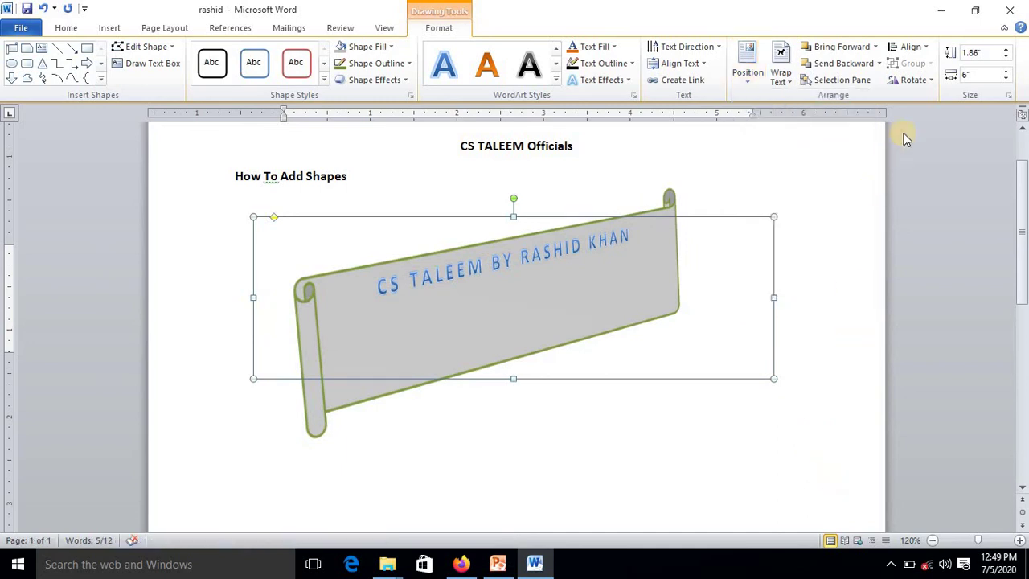
Try aligning the scroll shape left and center relative to the margins, ending with it aligned right.
left_click(929, 50)
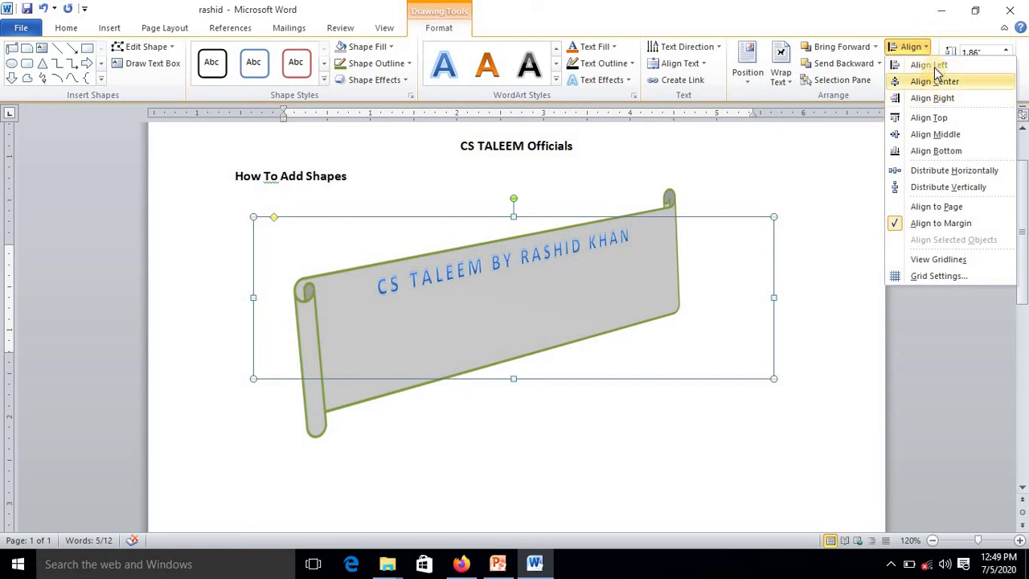
left_click(933, 66)
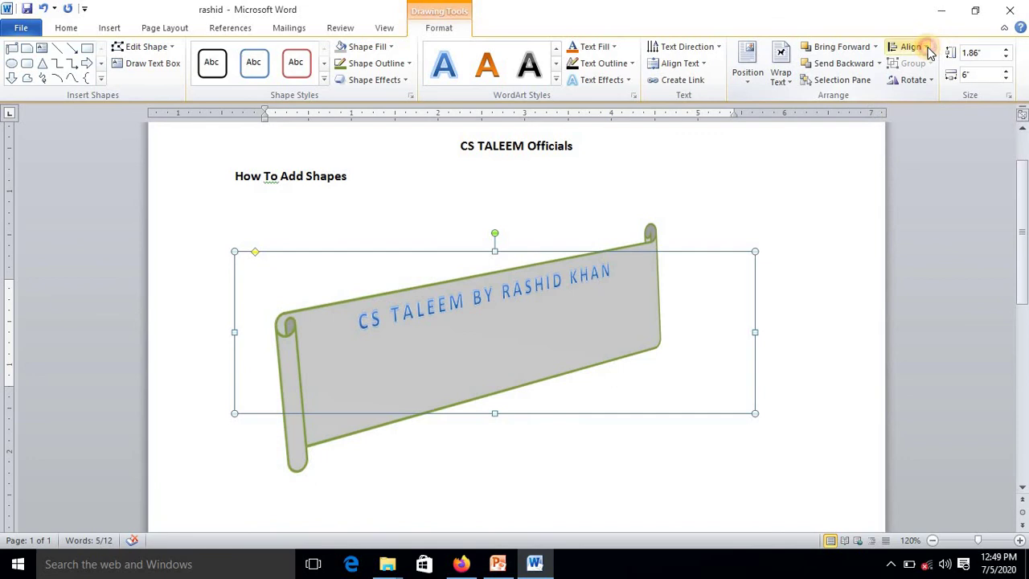
left_click(912, 47)
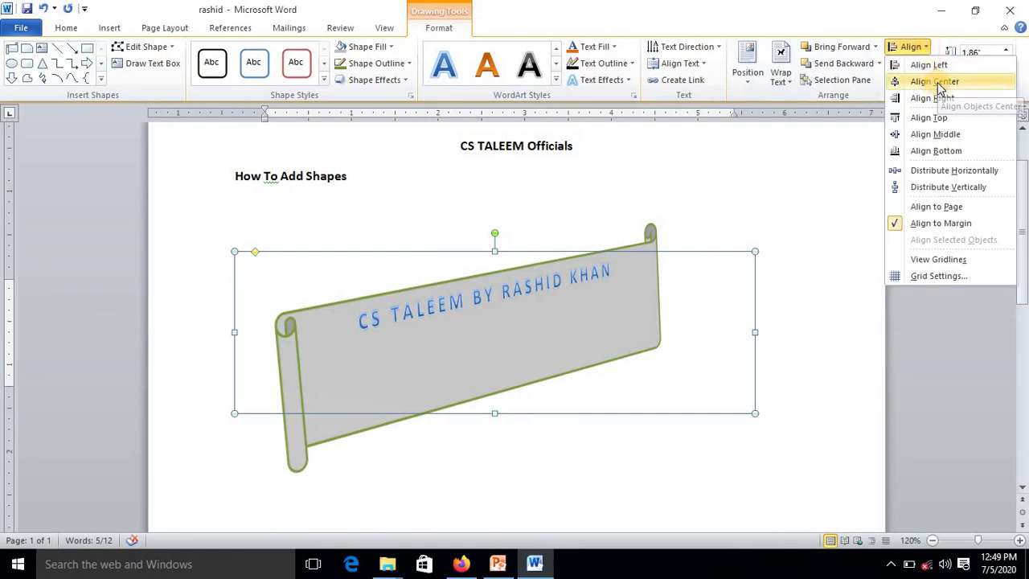
left_click(937, 82)
left_click(926, 48)
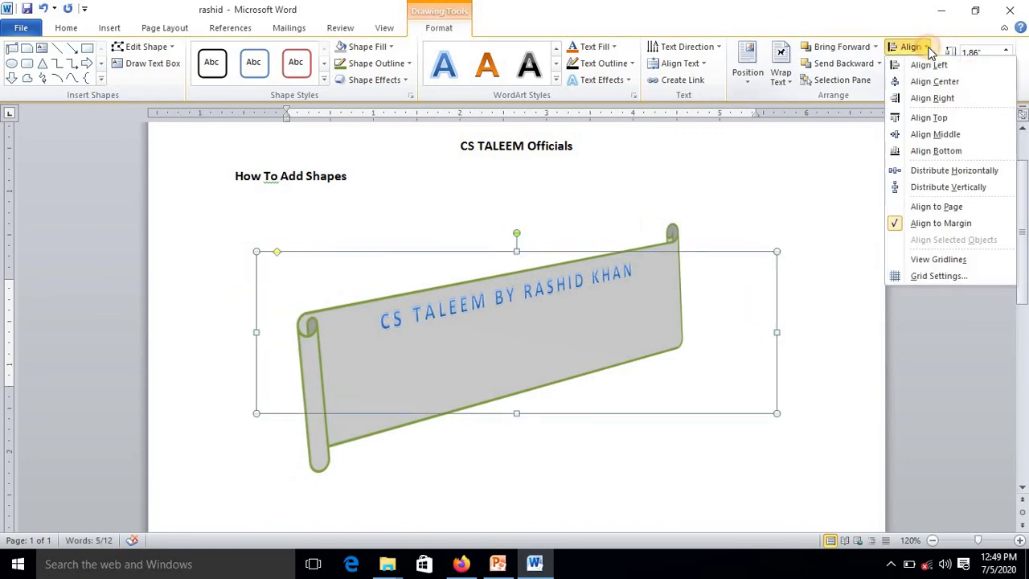
left_click(935, 98)
Align the scroll shape to the vertical middle of the page margins.
left_click(926, 49)
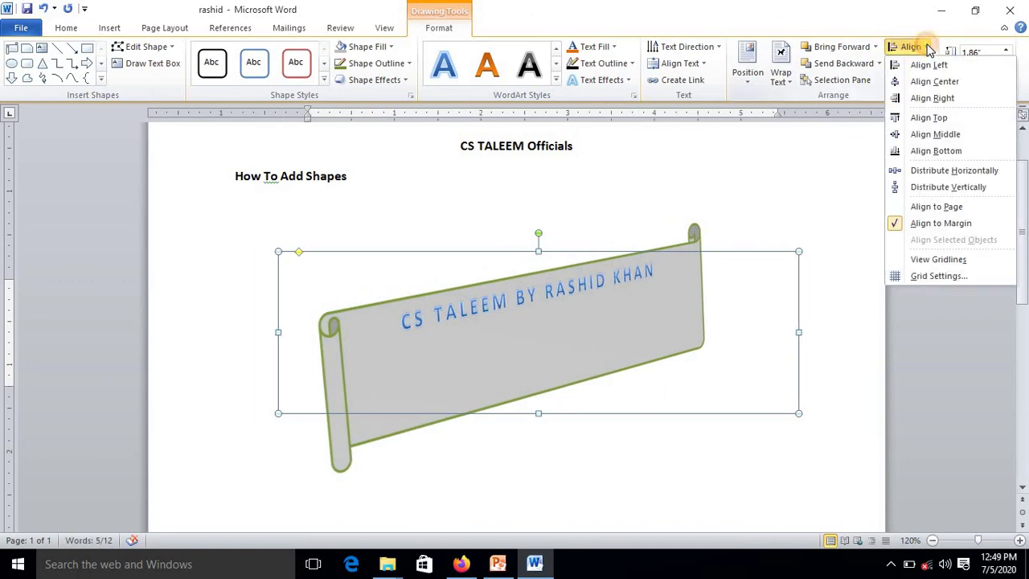
left_click(938, 135)
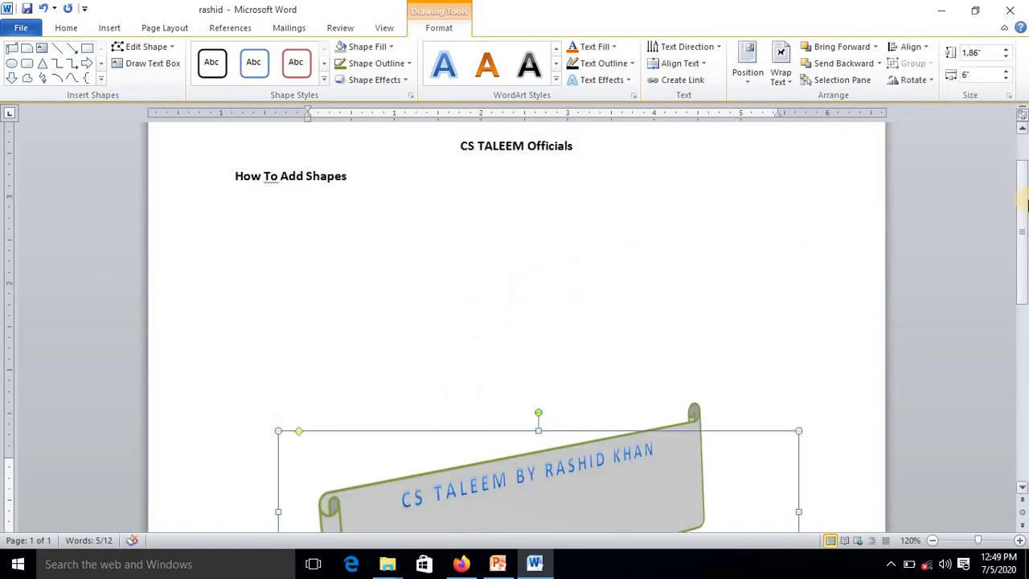
left_click_drag(1024, 215, 1024, 256)
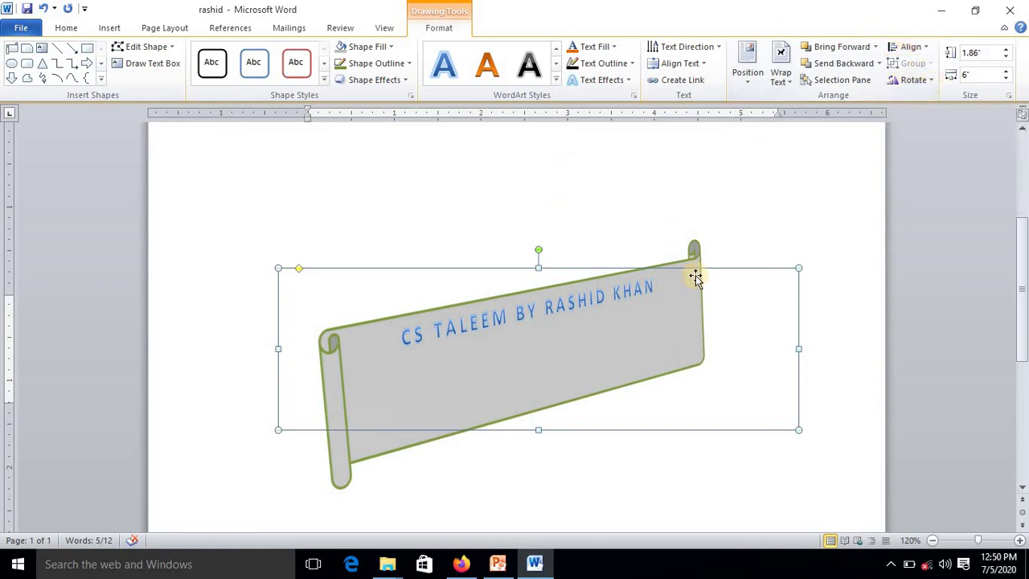
left_click(931, 81)
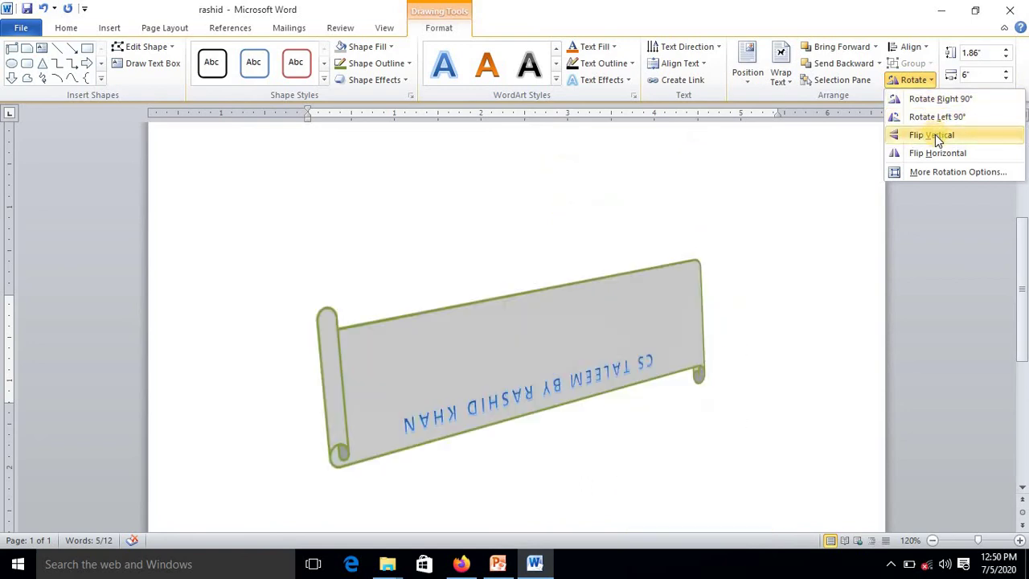
left_click(843, 195)
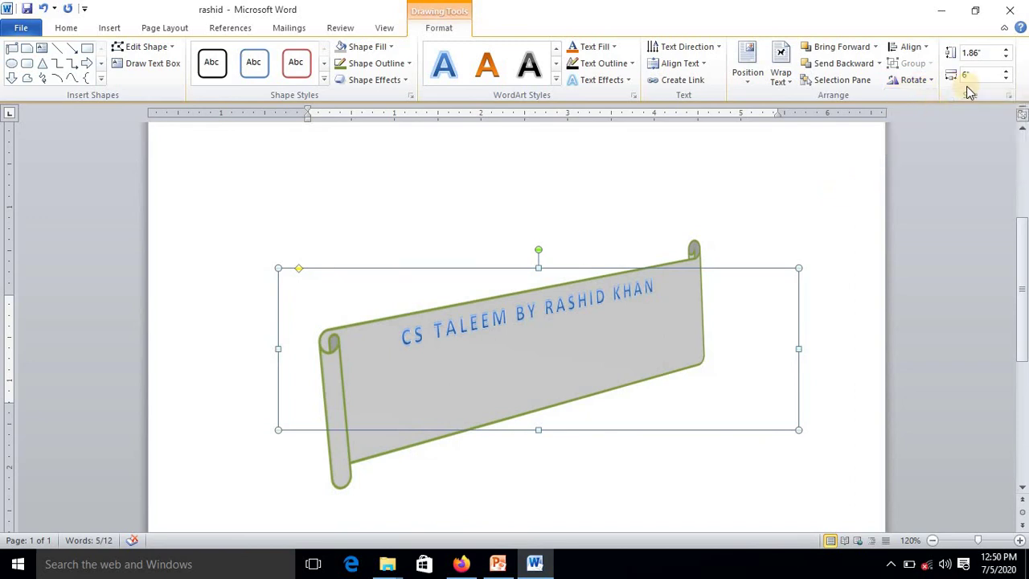
Increase the scroll shape's height to 3.4 inches in small increments.
left_click(1007, 50)
left_click(1007, 49)
left_click(1007, 50)
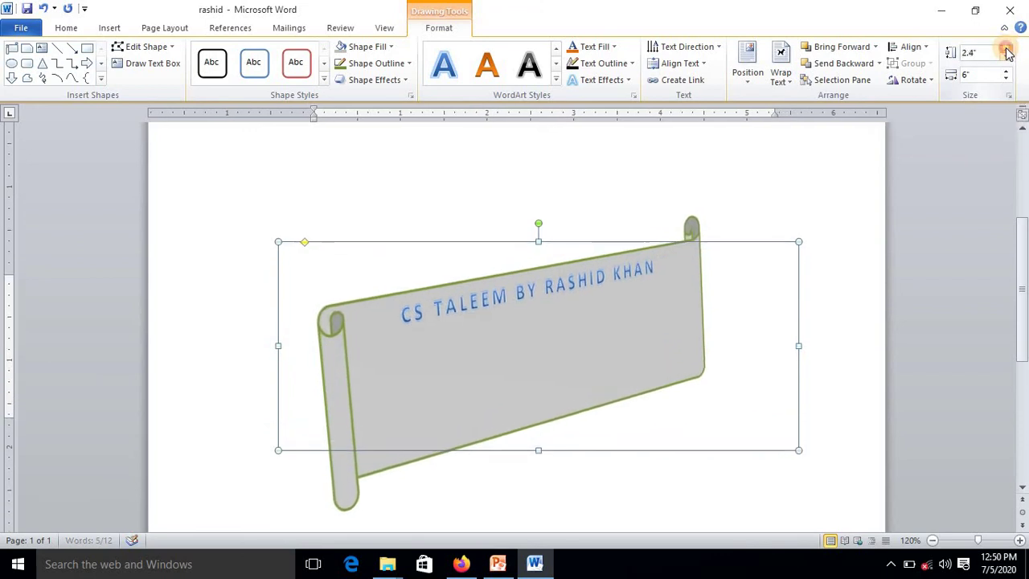
left_click(1008, 50)
left_click(1007, 50)
left_click(1007, 50)
left_click(1007, 49)
left_click(1008, 50)
left_click(1007, 50)
left_click(1007, 50)
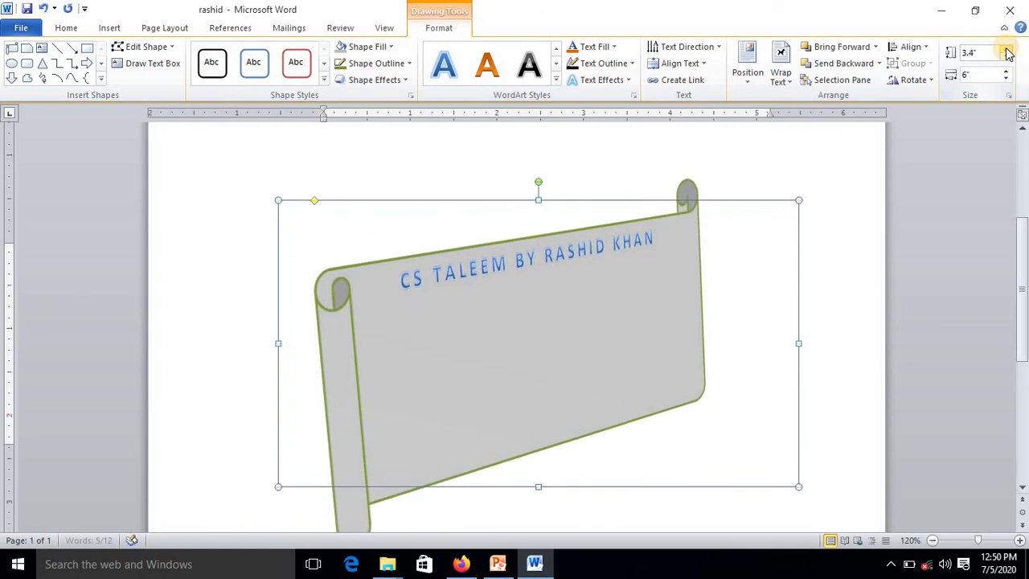
left_click(1007, 50)
left_click(1008, 49)
Reduce the scroll shape's height to 0.8 inches.
left_click(1007, 57)
left_click(1006, 58)
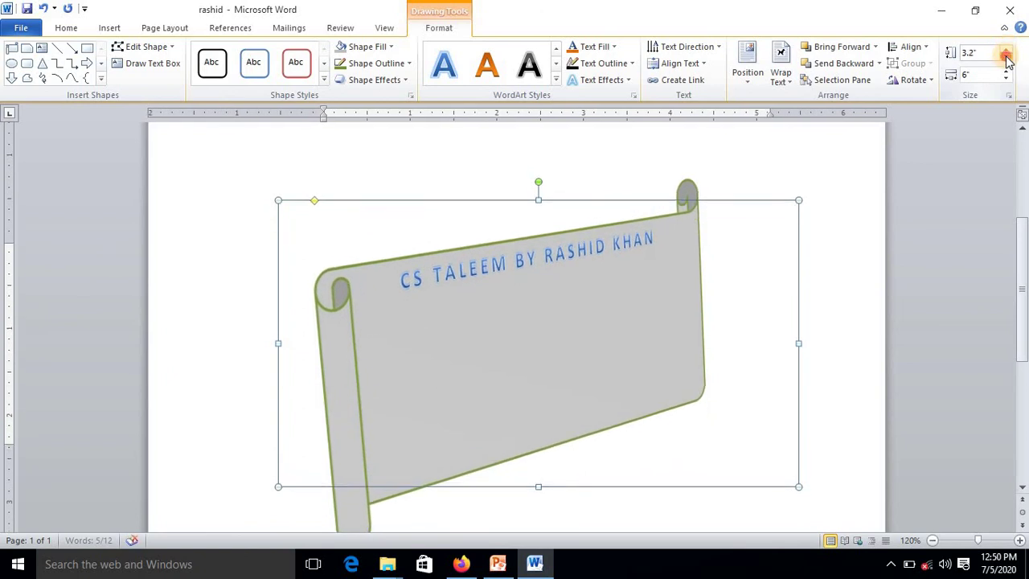
left_click(1007, 57)
left_click(1006, 57)
left_click(1007, 57)
left_click(1007, 57)
left_click(1007, 57)
left_click(1006, 57)
left_click(1006, 57)
left_click(1007, 57)
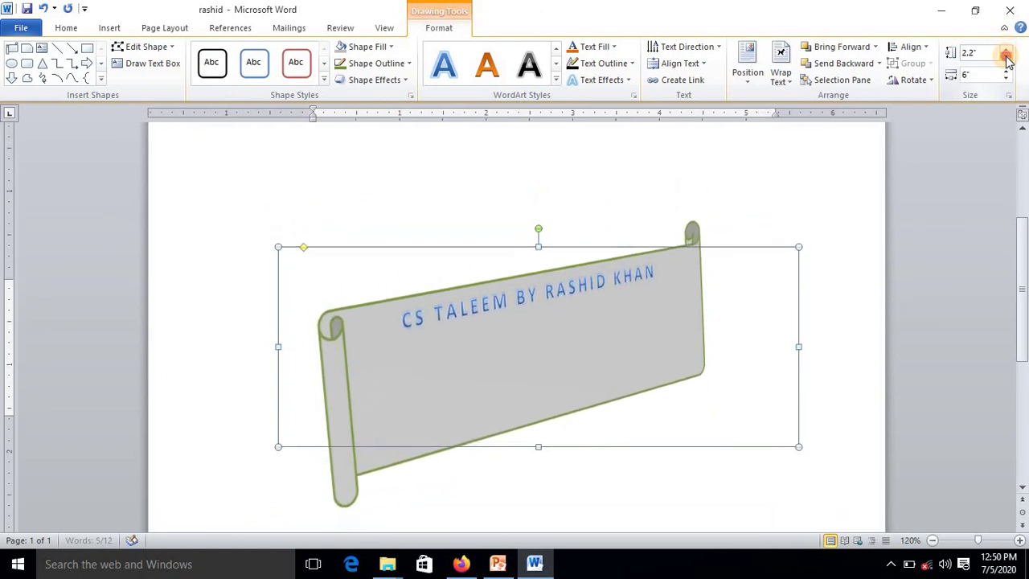
left_click(1006, 57)
left_click(1007, 57)
left_click(1007, 57)
left_click(1006, 57)
left_click(1006, 57)
left_click(1007, 57)
left_click(1006, 57)
left_click(1006, 57)
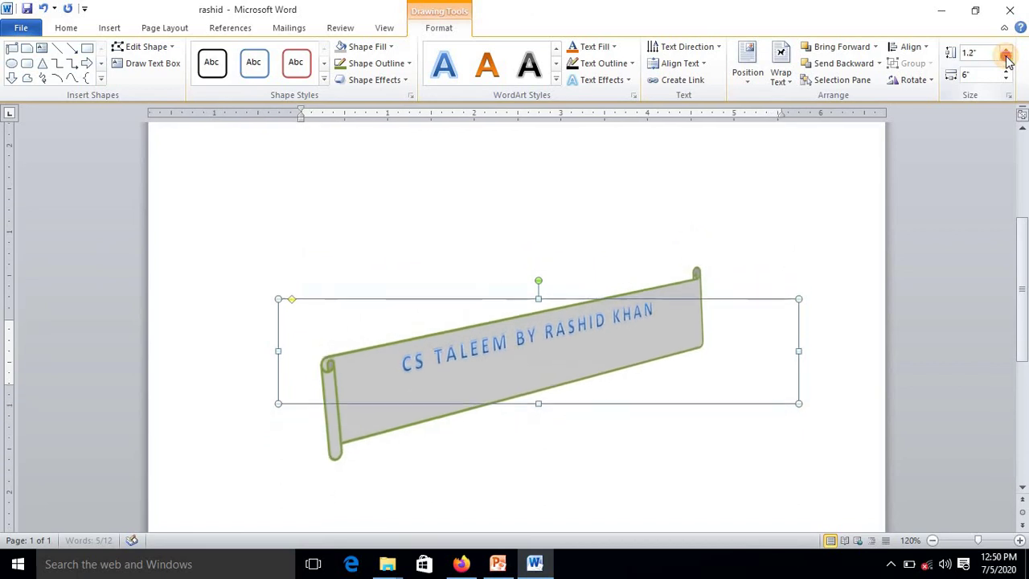
left_click(1006, 57)
left_click(1006, 57)
left_click(1007, 57)
left_click(1006, 57)
left_click(1006, 58)
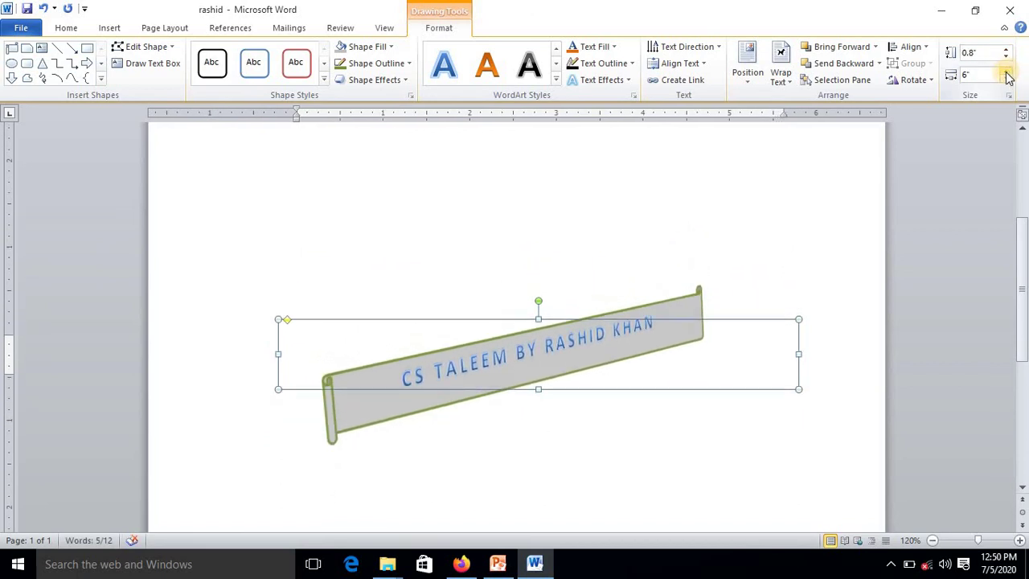
Widen the scroll shape to 7.2 inches in small increments.
left_click(1005, 71)
left_click(1006, 71)
left_click(1005, 71)
left_click(1006, 71)
left_click(1006, 71)
left_click(1005, 71)
left_click(1005, 71)
left_click(1006, 71)
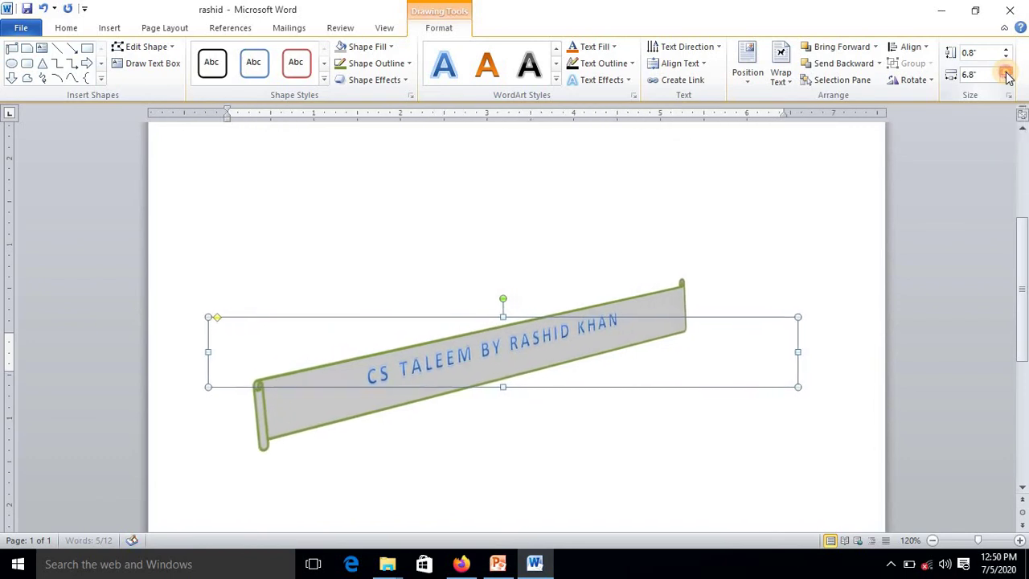
left_click(1006, 72)
left_click(1006, 72)
left_click(1005, 72)
left_click(1005, 72)
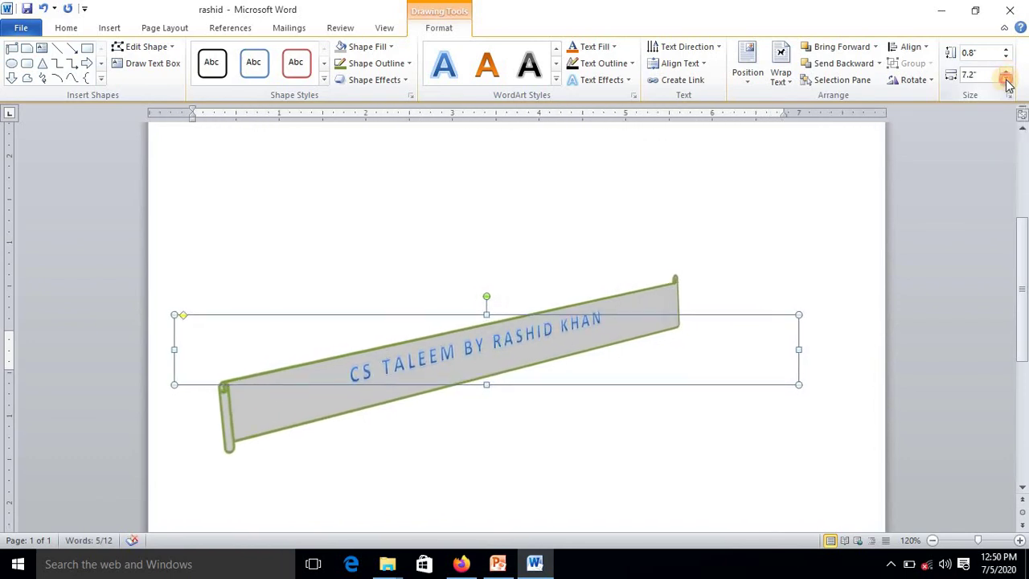
Reduce the scroll shape's width to 4.9 inches.
left_click(1006, 79)
left_click(1006, 79)
left_click(1006, 79)
left_click(1006, 79)
left_click(1006, 79)
left_click(1006, 79)
left_click(1006, 78)
left_click(1006, 79)
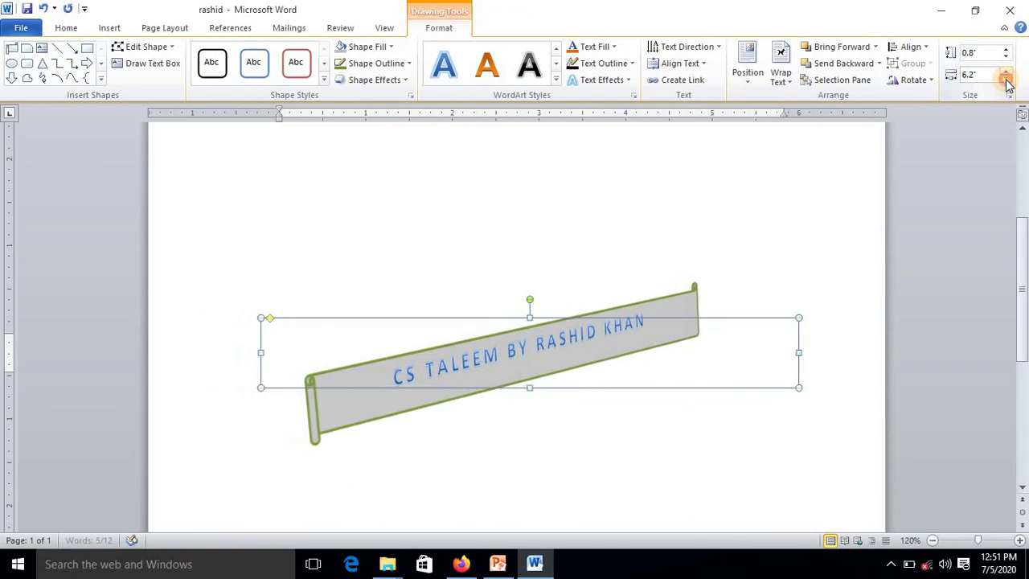
left_click(1005, 79)
left_click(1005, 79)
left_click(1006, 79)
left_click(1006, 78)
left_click(1006, 79)
left_click(1005, 78)
left_click(1005, 79)
left_click(1005, 79)
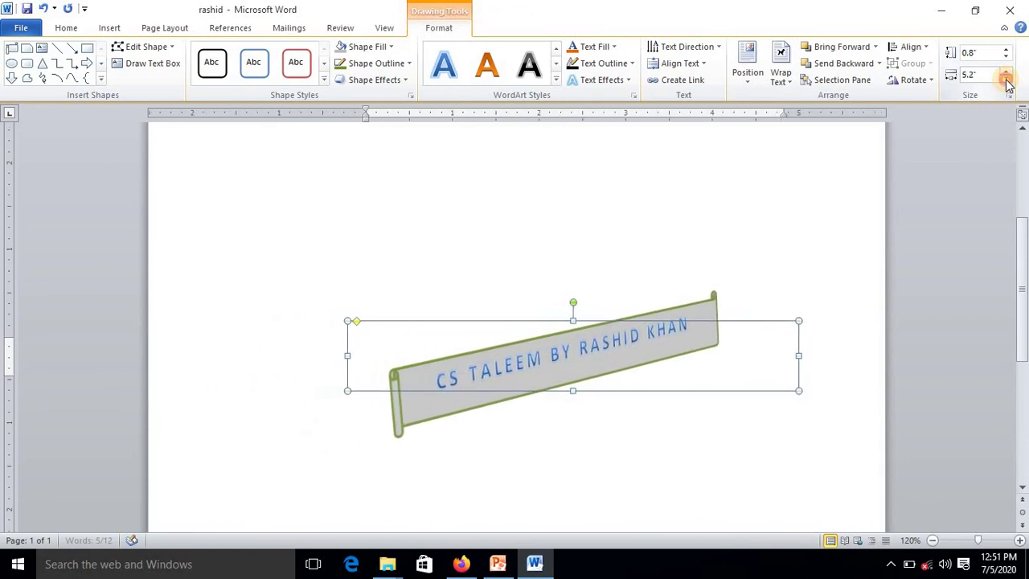
left_click(1006, 79)
left_click(1005, 79)
left_click(1005, 78)
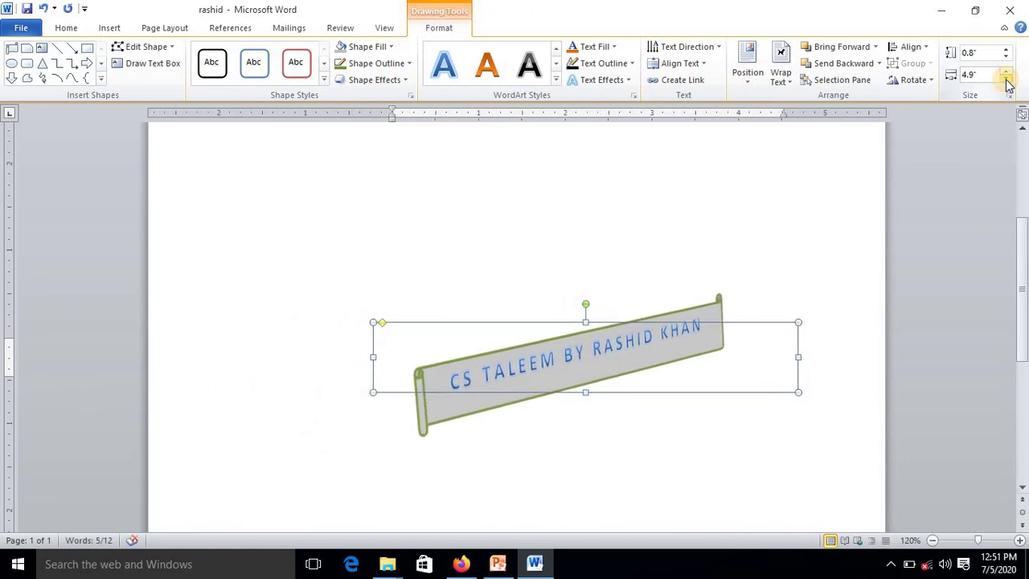